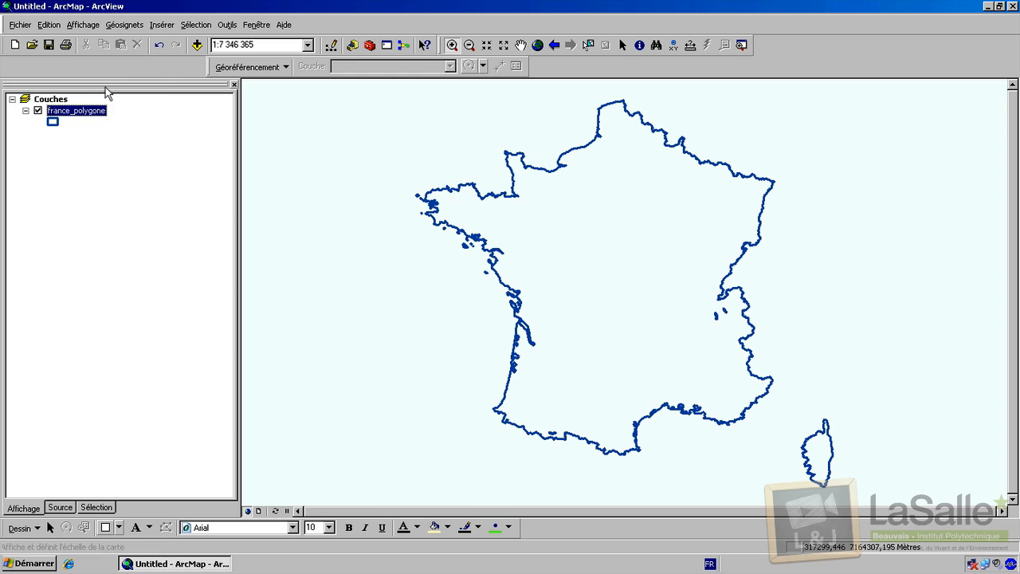
Step: Add the raster topo_25_3ed_pierrefeuduvar.tif from J:\georef to the map without building pyramids
click(196, 45)
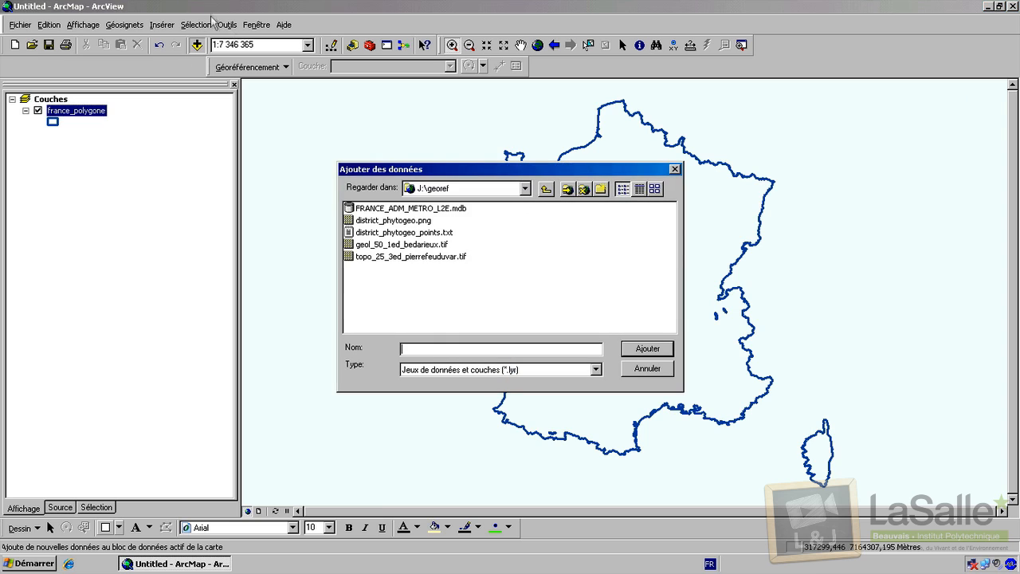
click(384, 258)
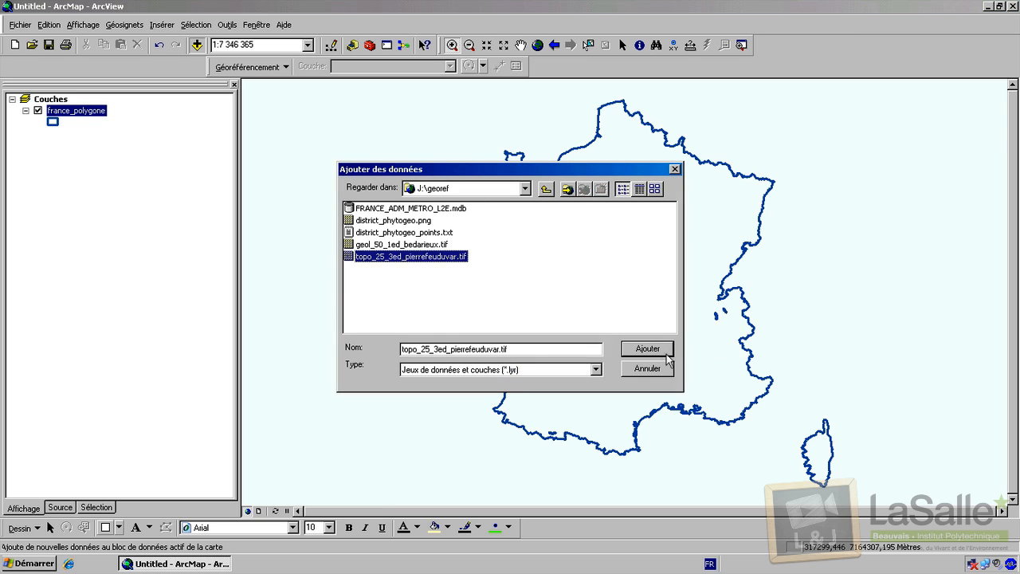
click(664, 353)
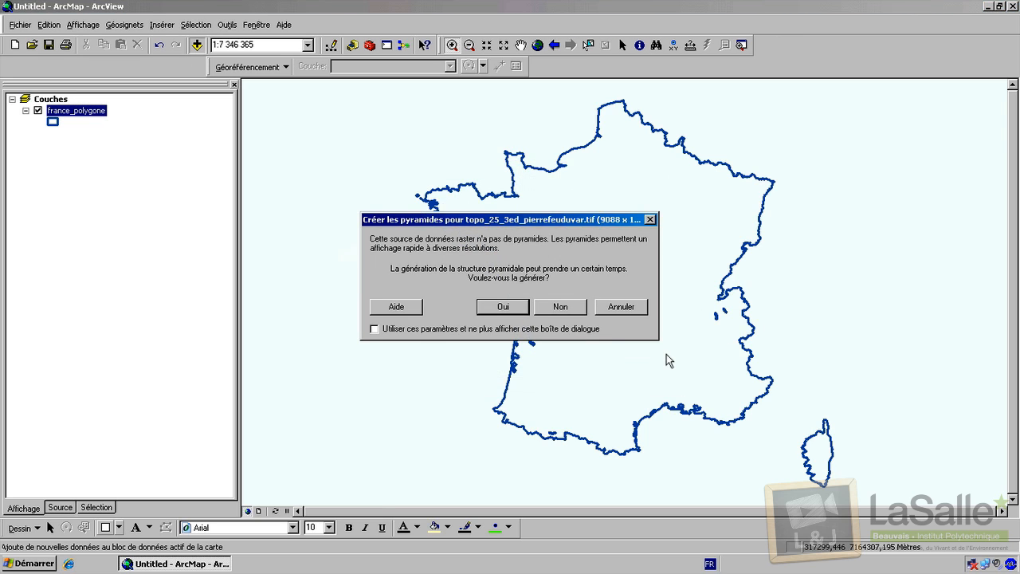
click(549, 307)
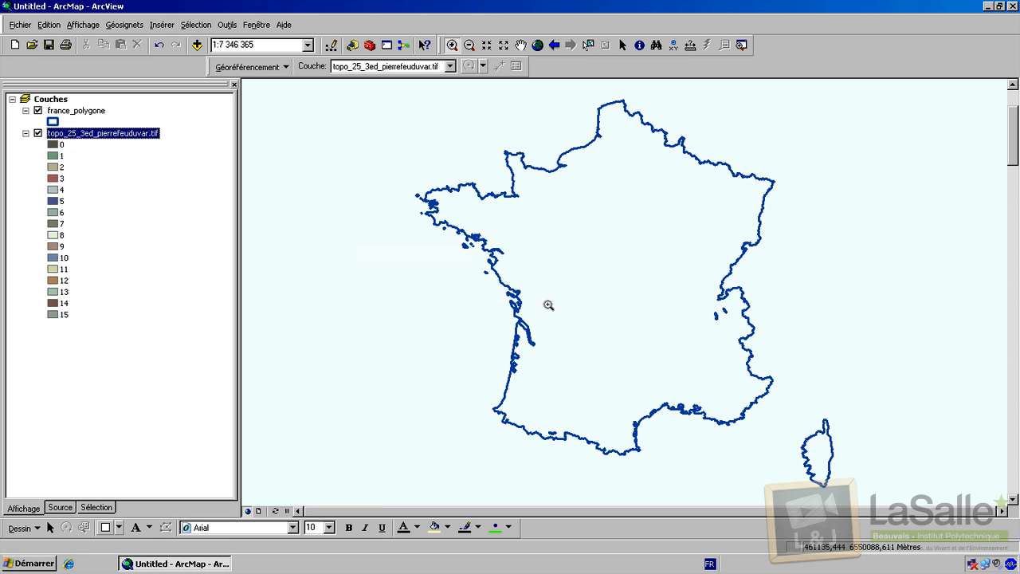
Step: Examine the scanned topographic map's full extent, its northwest corner coordinates and the projection notes in its legend
right_click(103, 138)
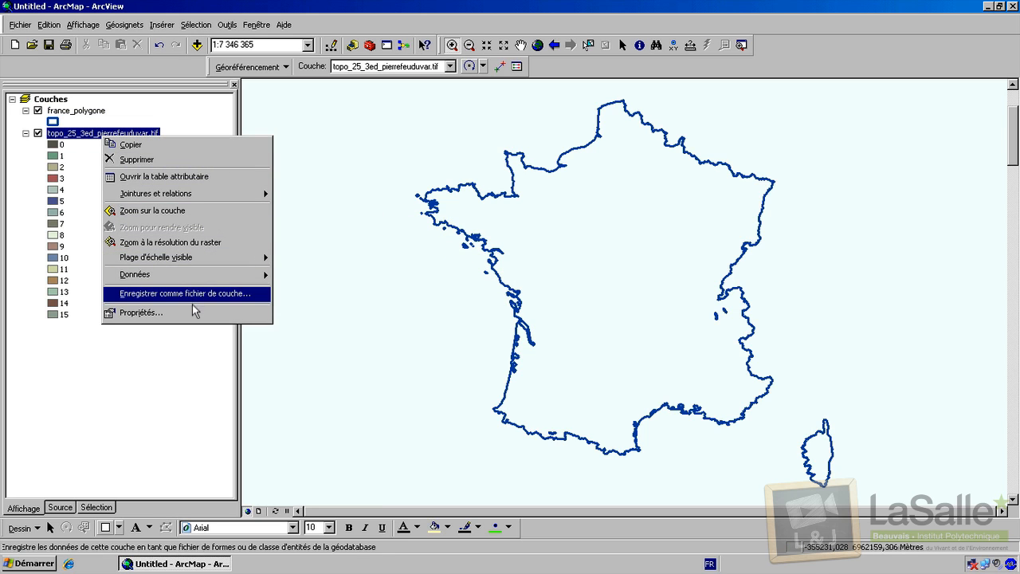
click(180, 211)
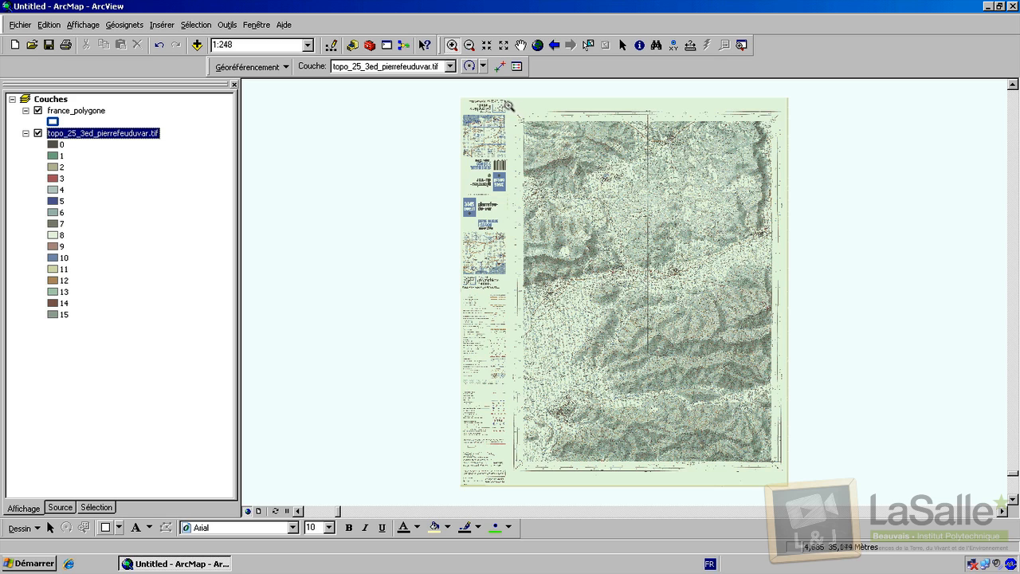
drag(503, 101, 579, 173)
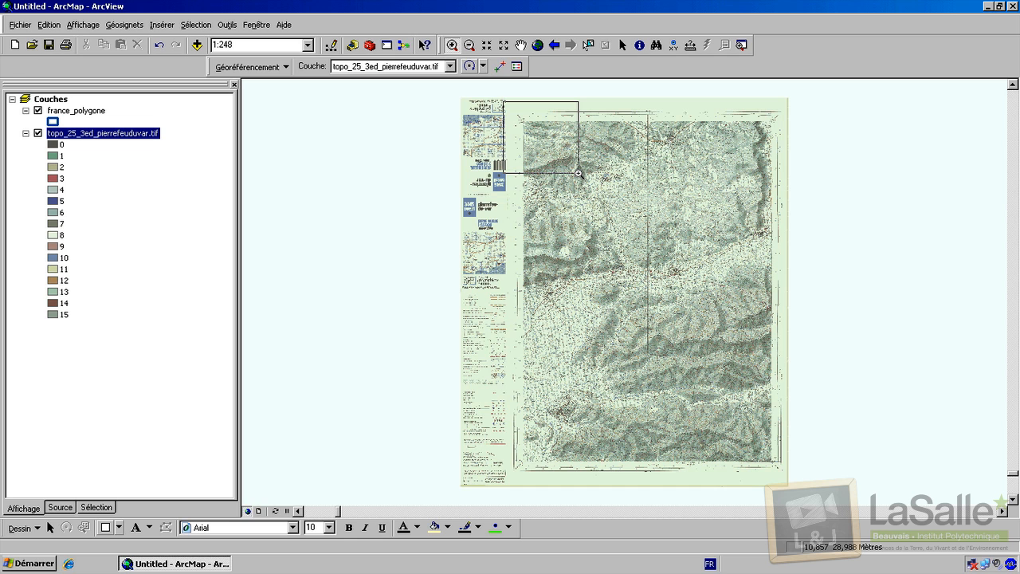
drag(579, 173, 587, 184)
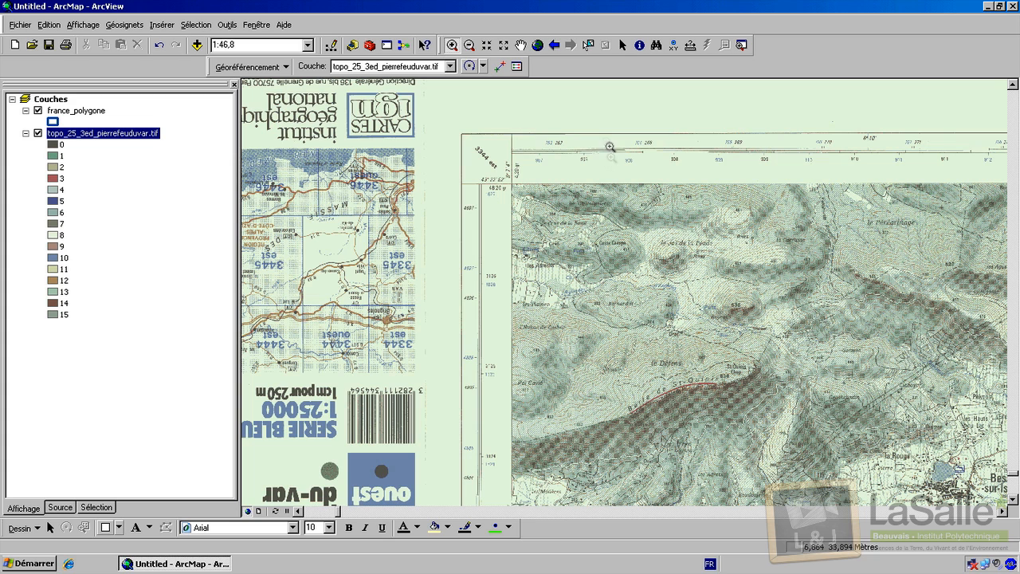
drag(536, 158, 623, 239)
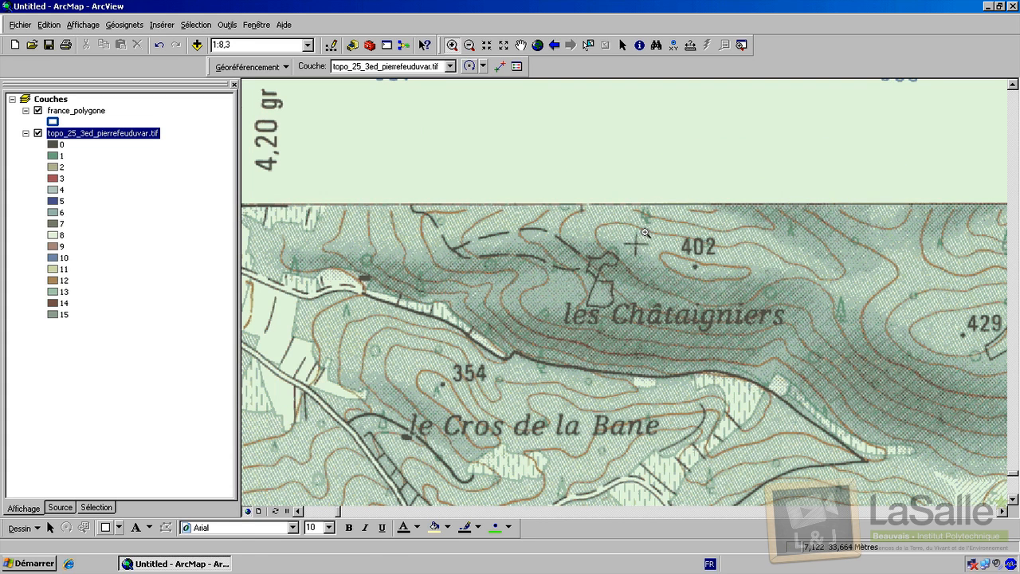
scroll(630, 244, down, 6)
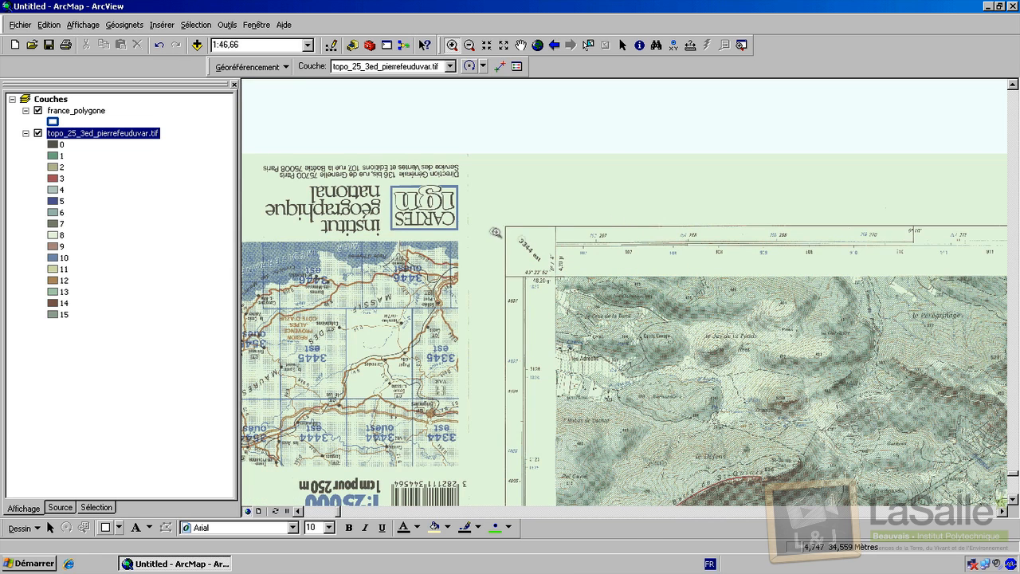
drag(493, 231, 647, 319)
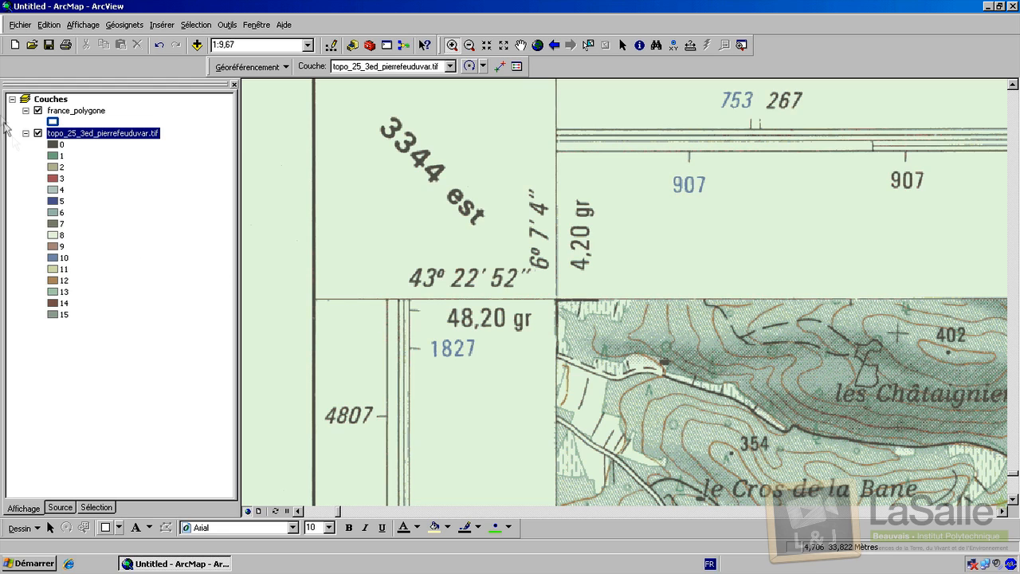
right_click(98, 136)
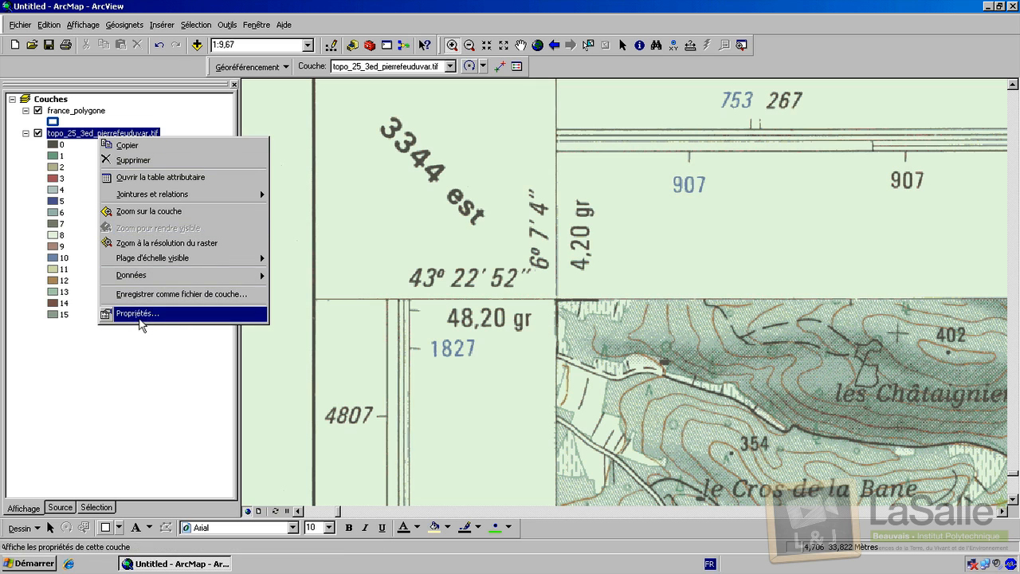
click(152, 212)
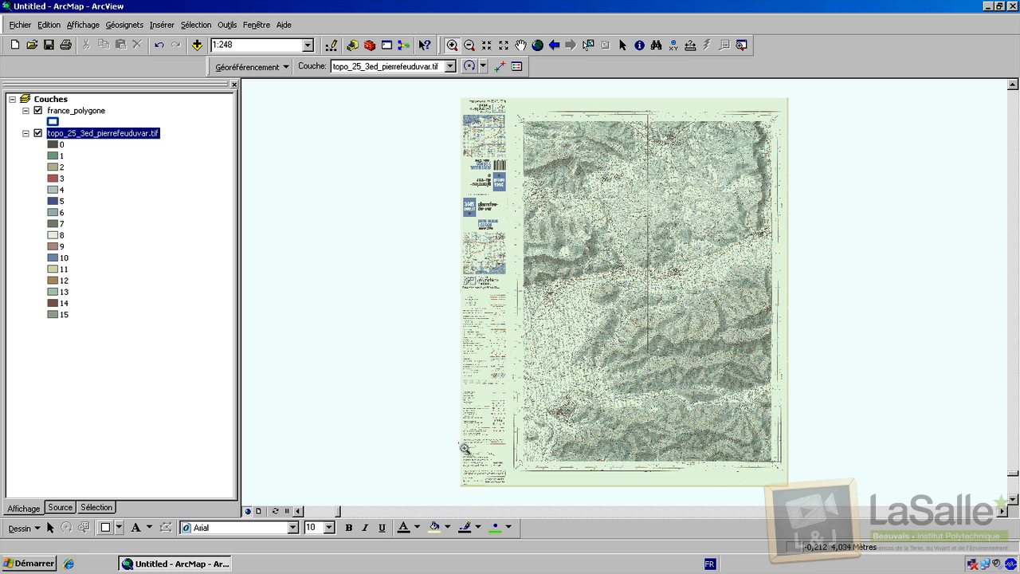
drag(458, 442, 513, 485)
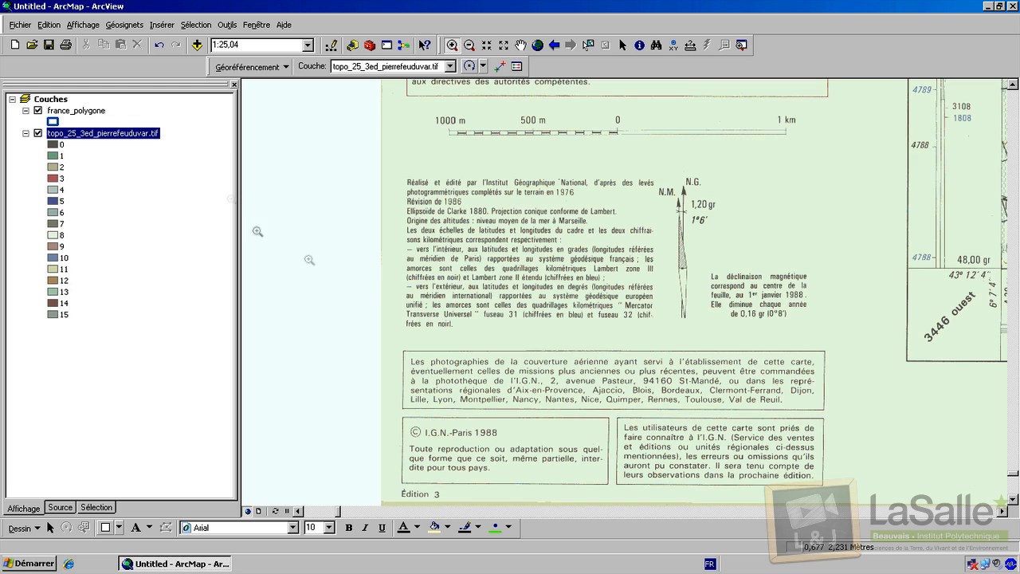
Step: Set the data frame's coordinate system to the predefined French national grid NTF Lambert Zone III
right_click(60, 101)
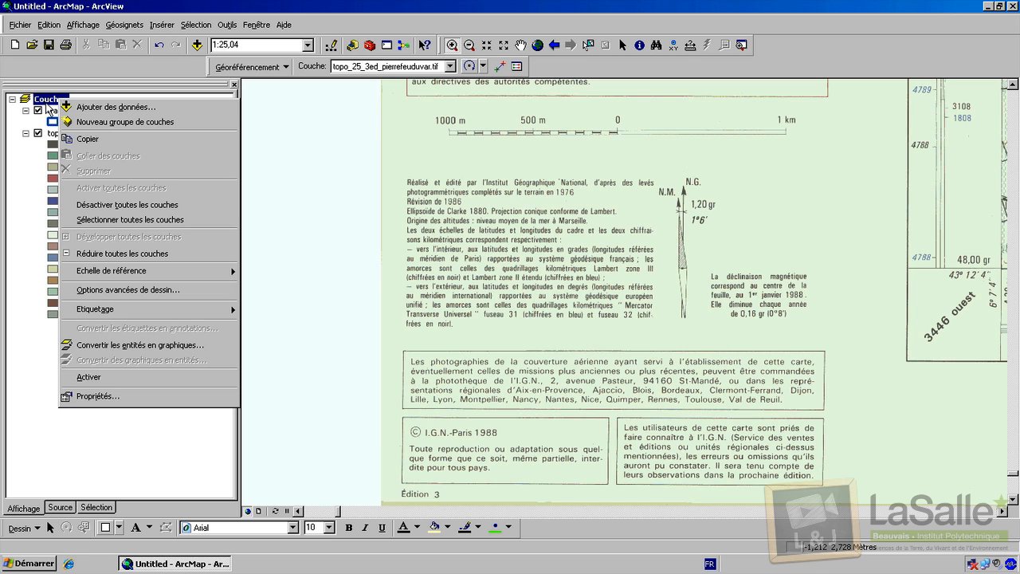
click(96, 396)
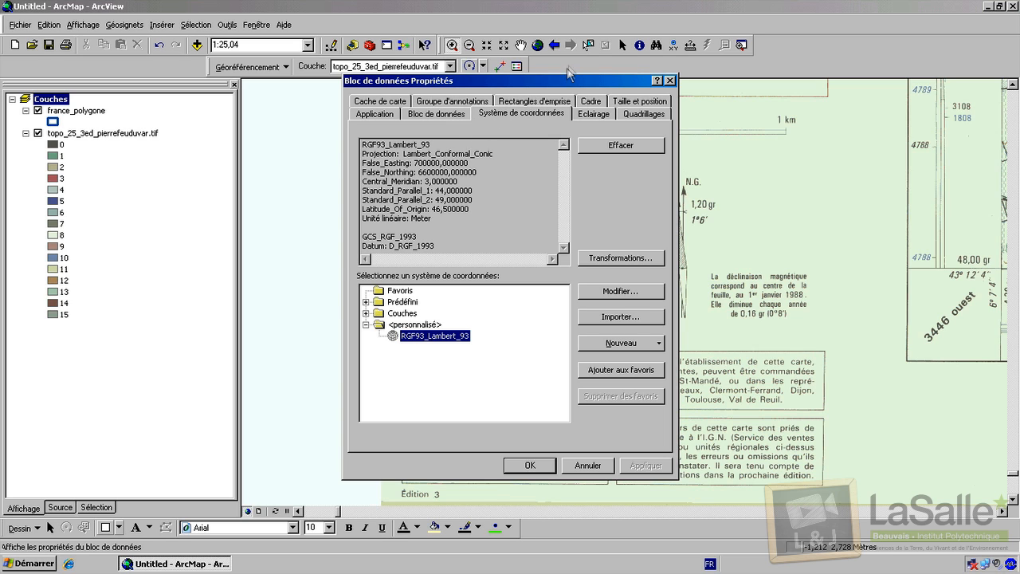
drag(570, 80, 399, 36)
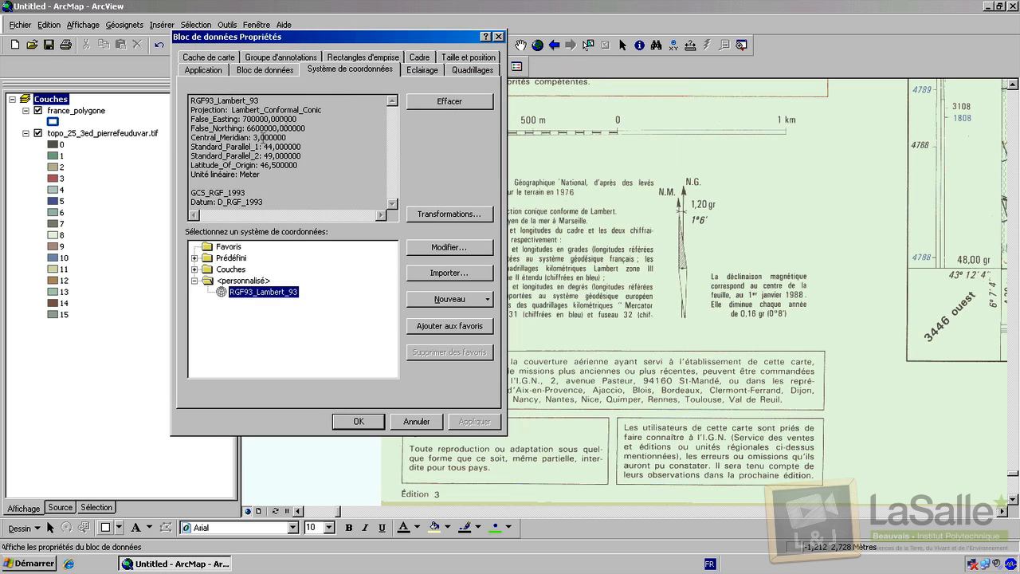
click(194, 258)
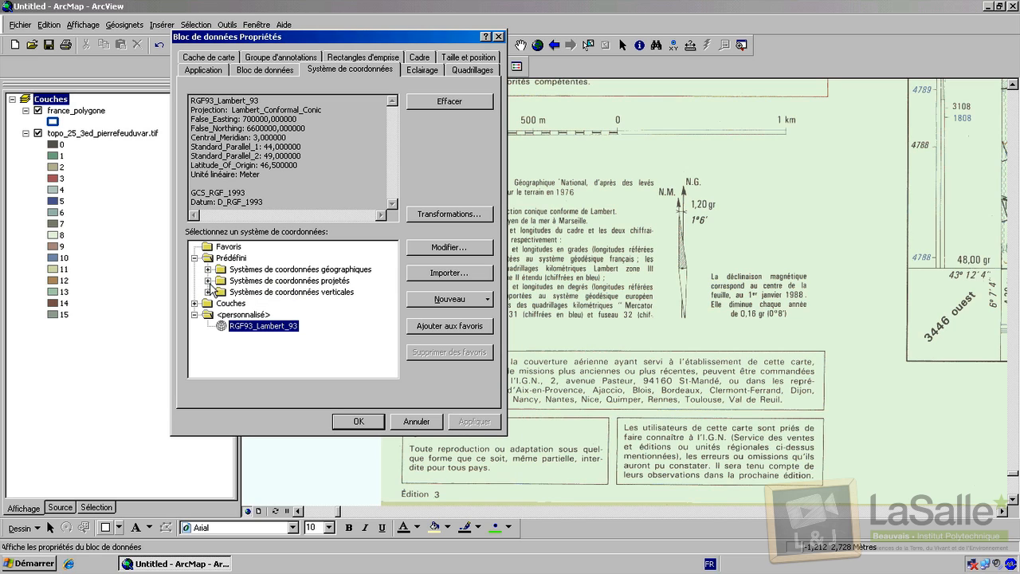
click(208, 281)
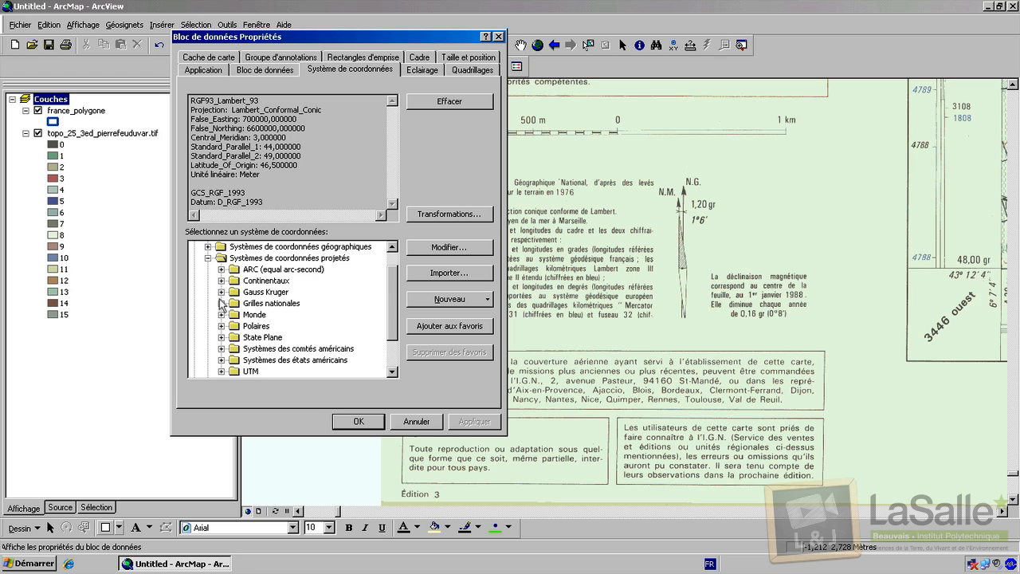
click(223, 304)
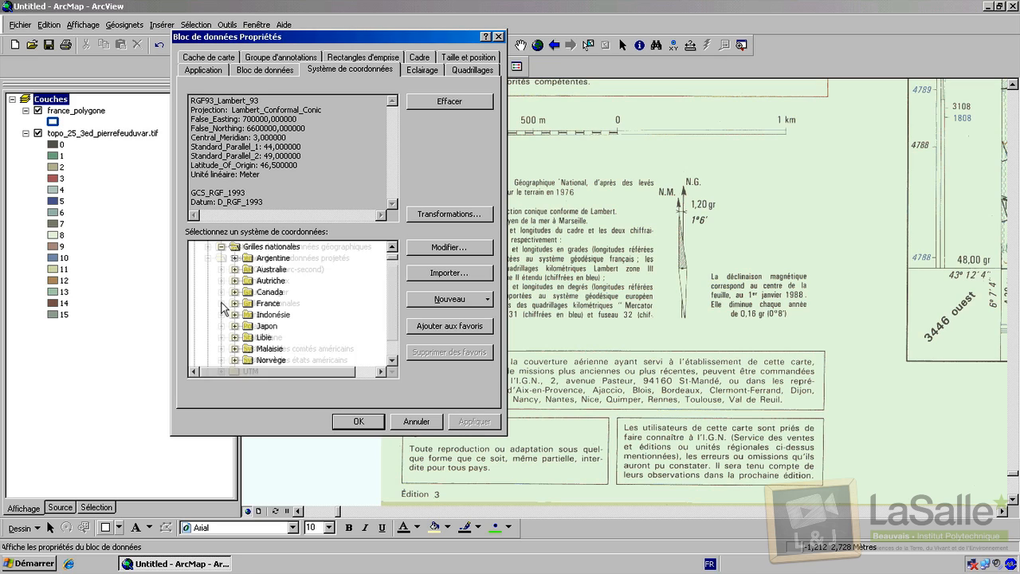
click(236, 306)
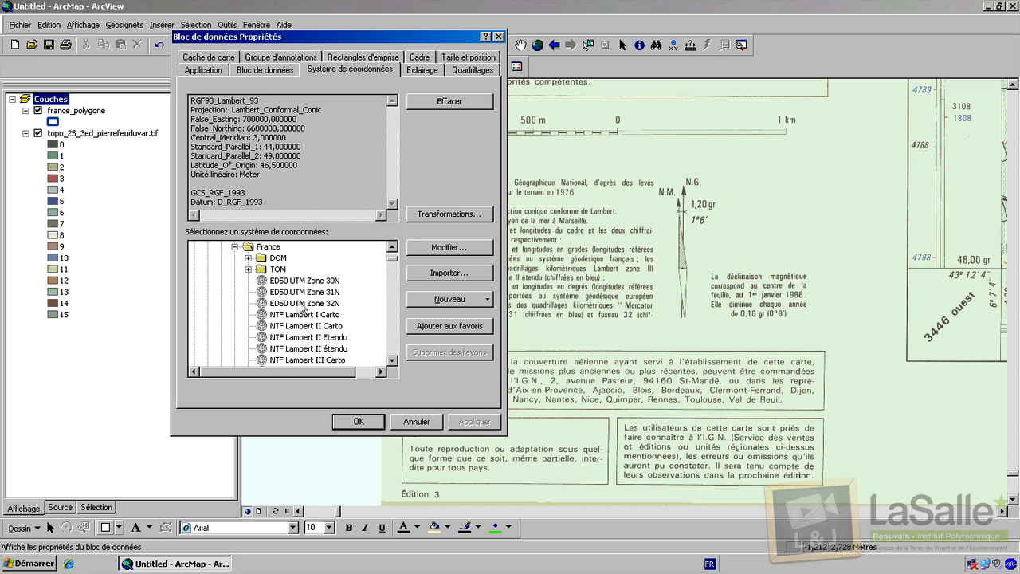
click(391, 350)
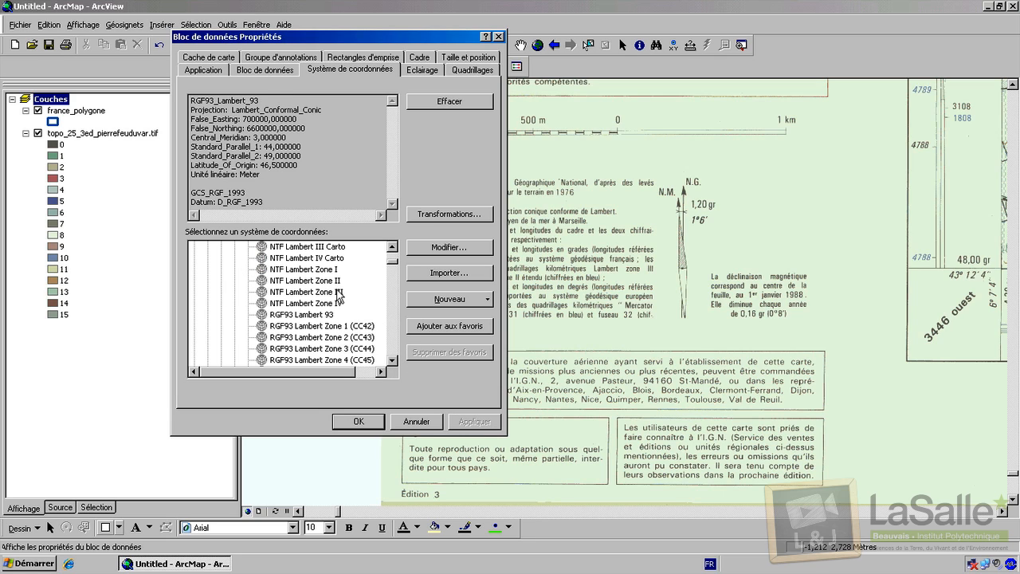
click(338, 292)
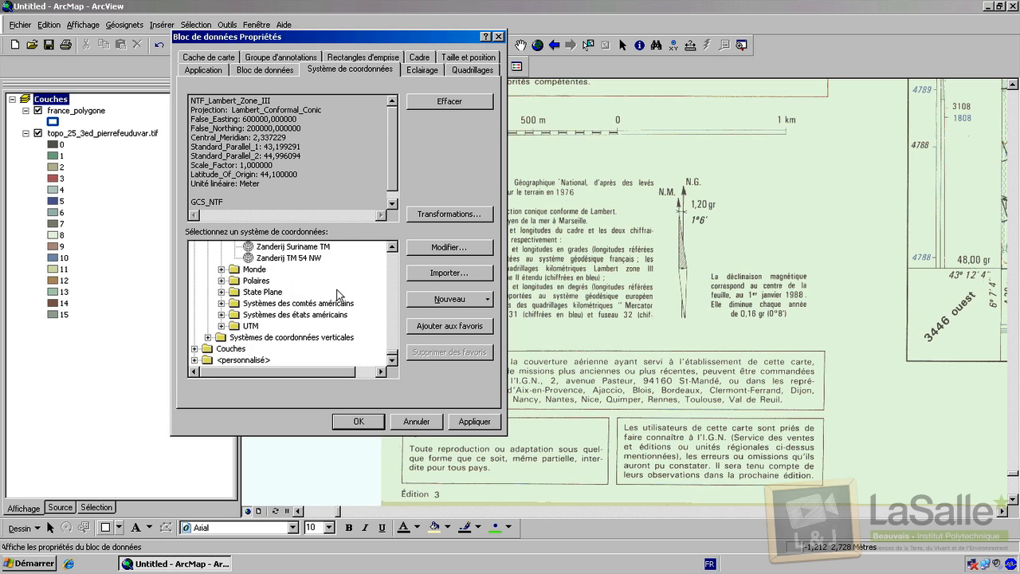
click(358, 421)
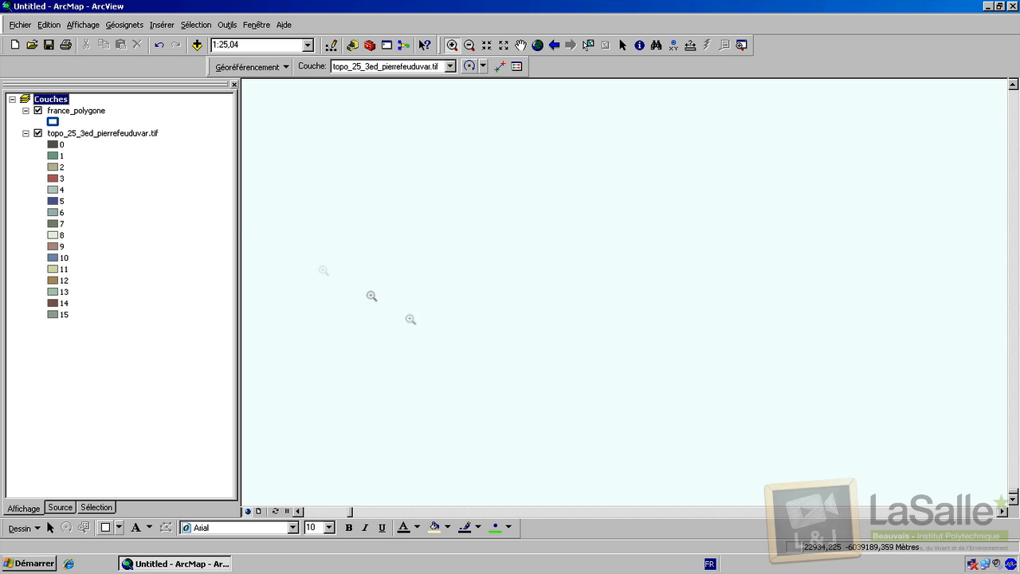
Step: Check the legend's explanation of the grid figures and the coordinate labels around the scanned map's southwest corner
right_click(124, 134)
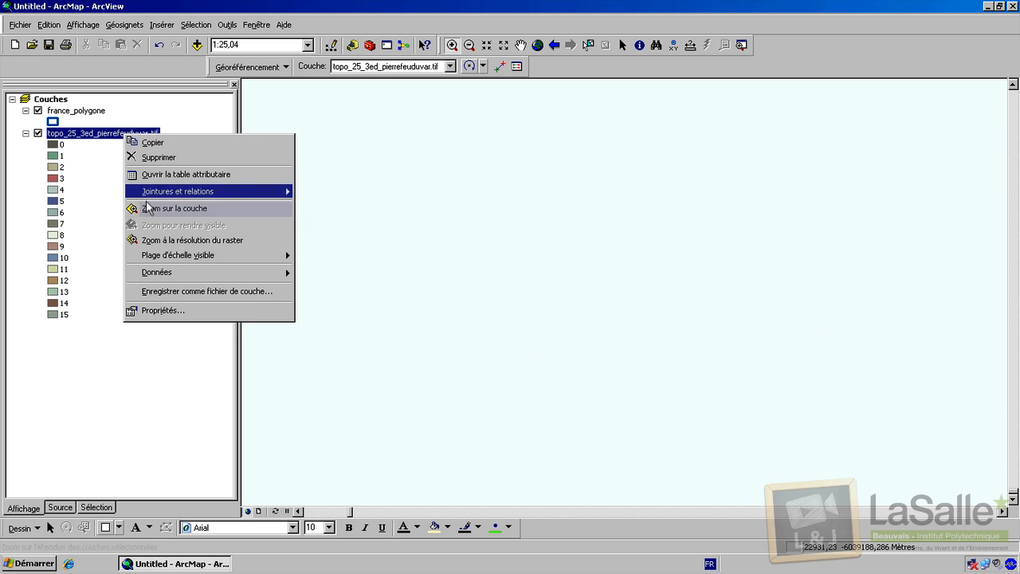
click(148, 209)
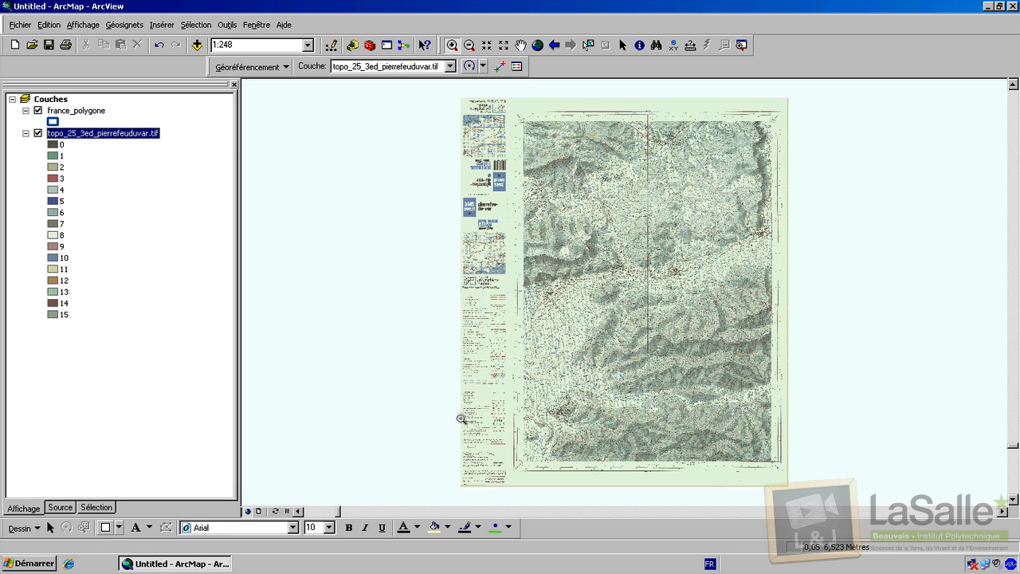
drag(461, 436, 496, 472)
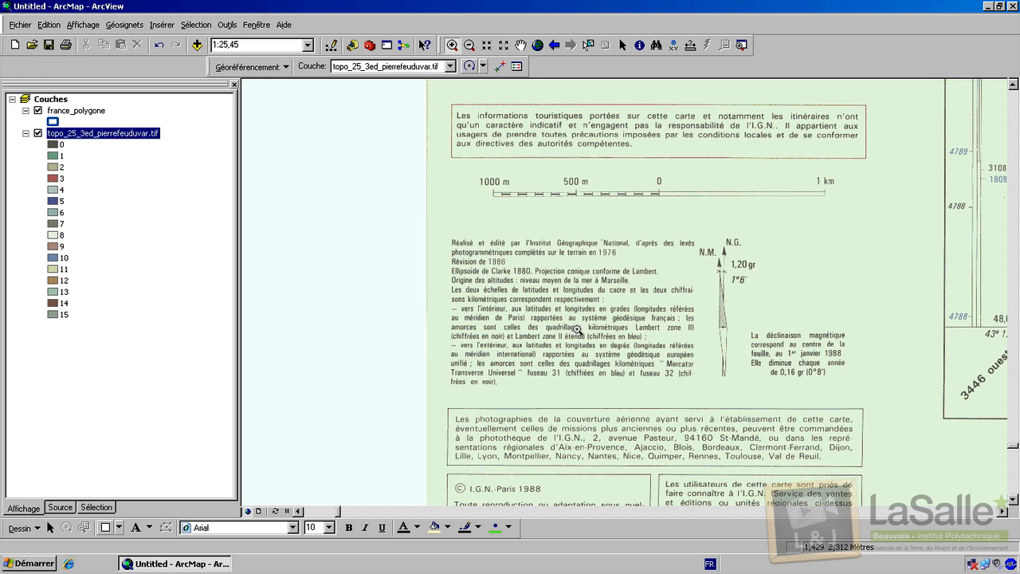
click(1002, 511)
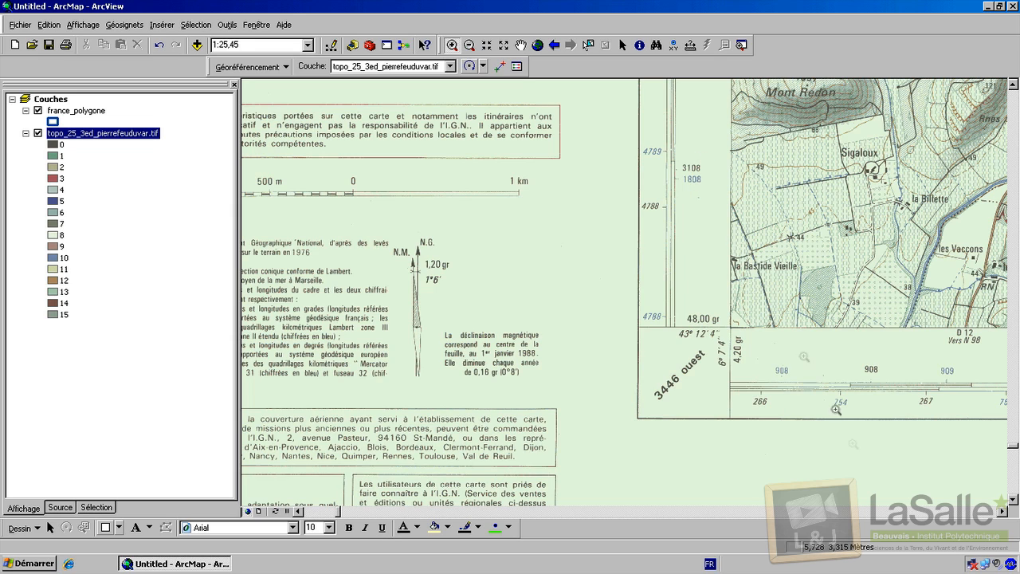
click(1006, 513)
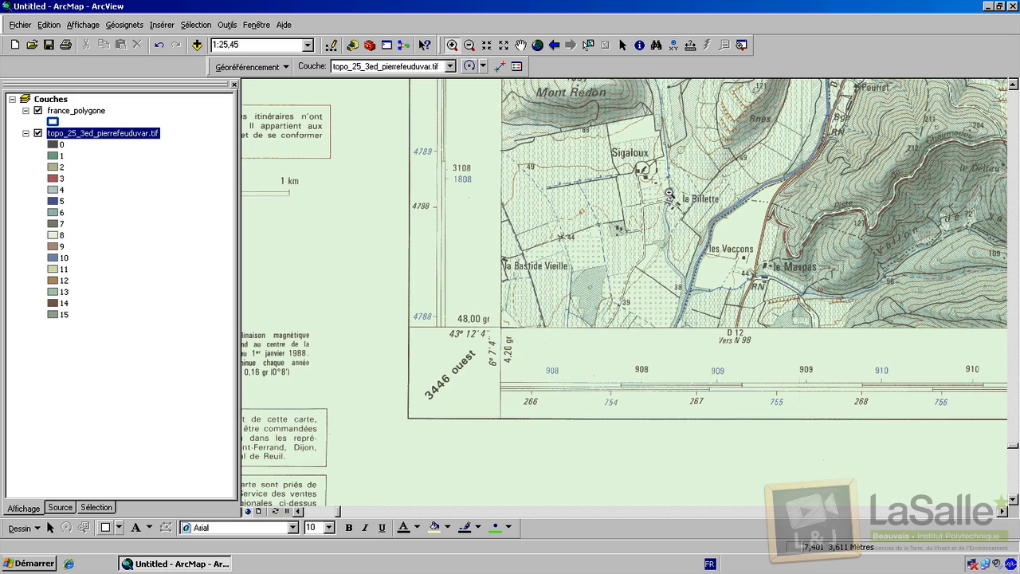
Step: Turn off automatic georeferencing adjustment and place a control-point link from the blank margin beside 4788 to the spot height 38
click(247, 66)
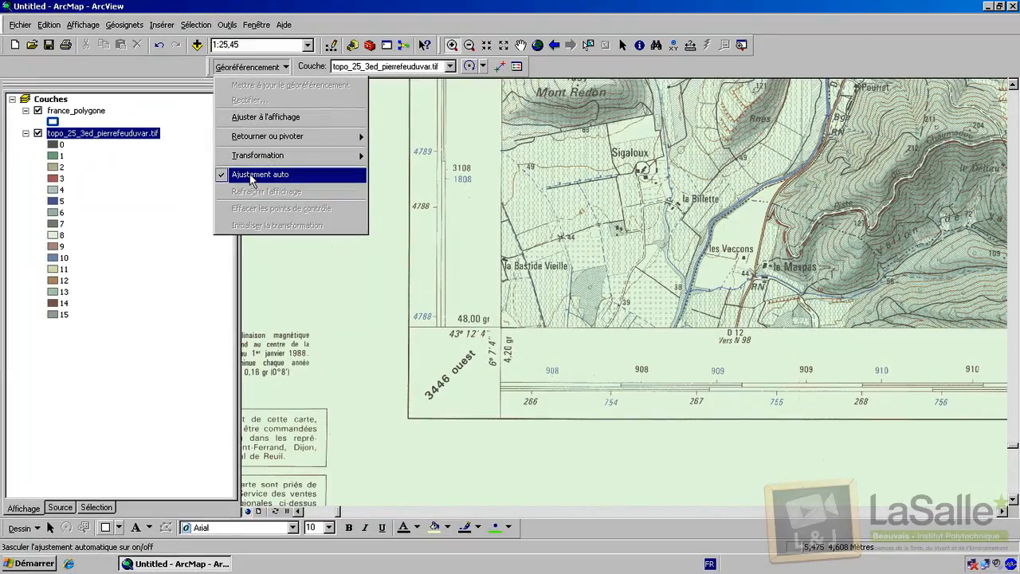
click(252, 179)
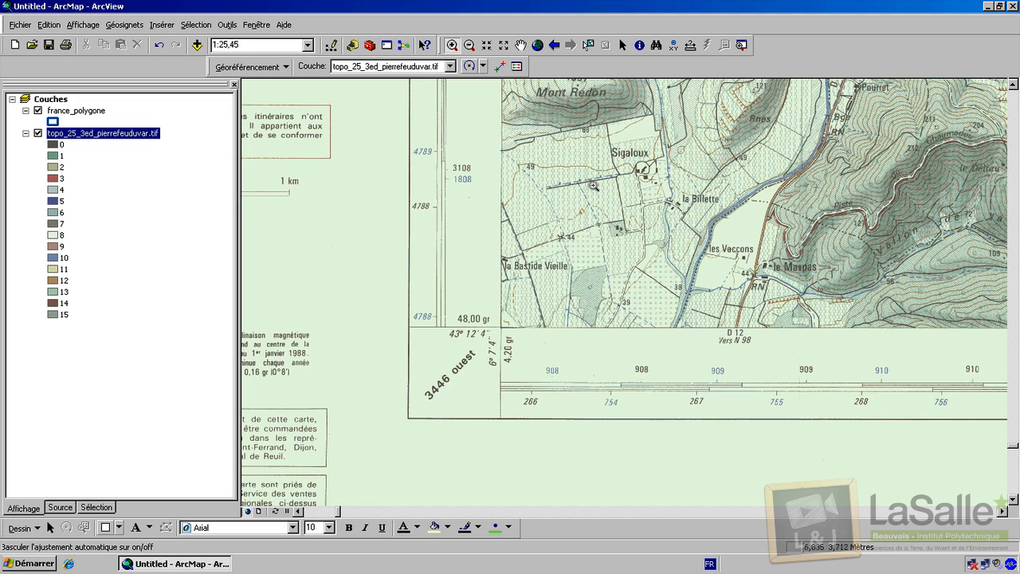
drag(438, 149, 670, 391)
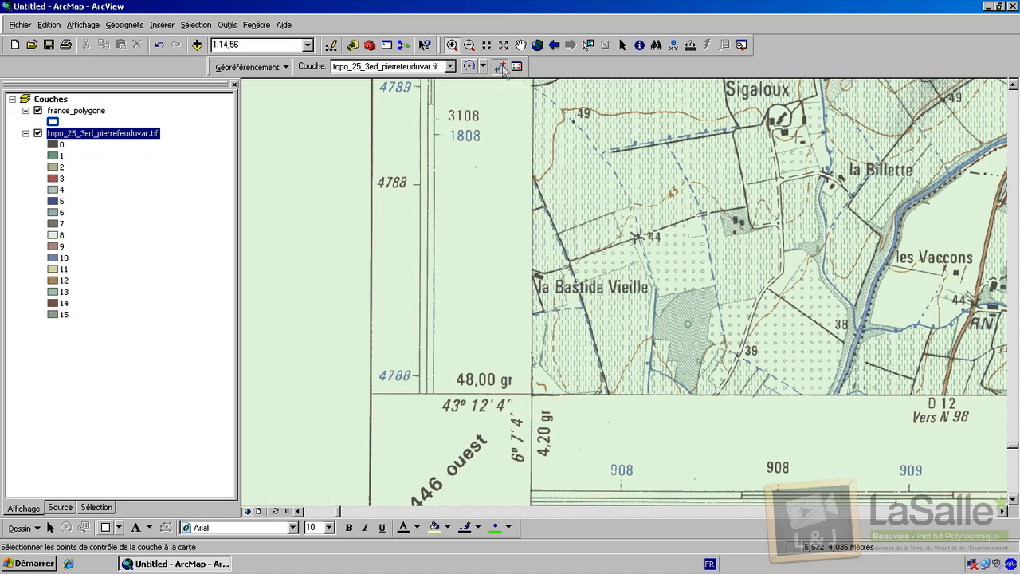
click(501, 67)
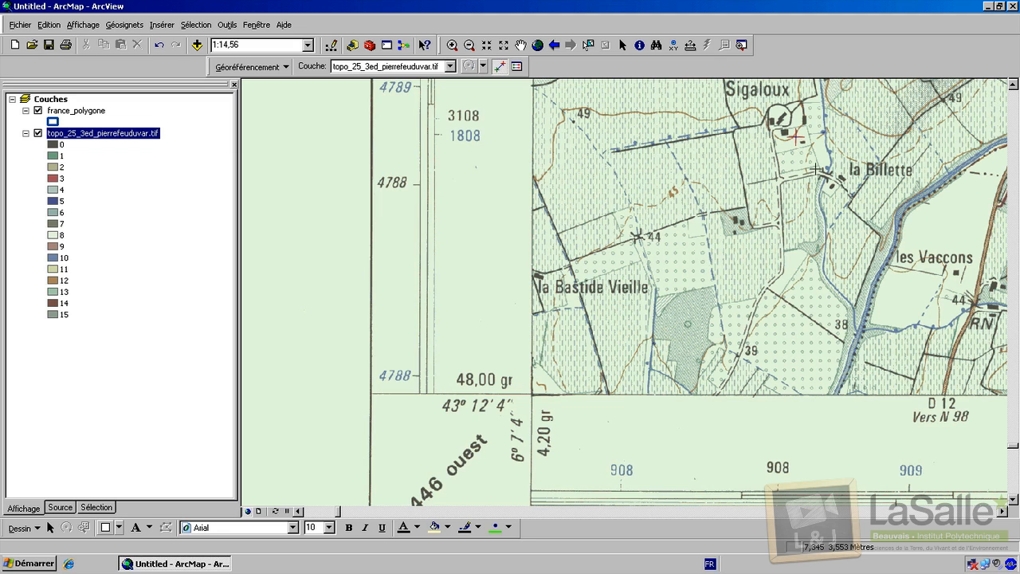
click(471, 202)
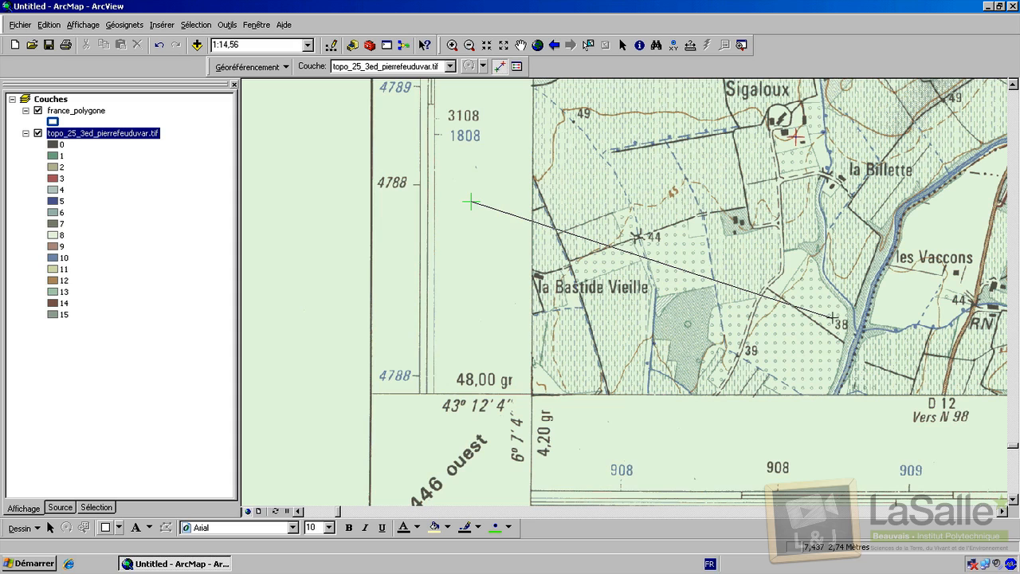
click(832, 317)
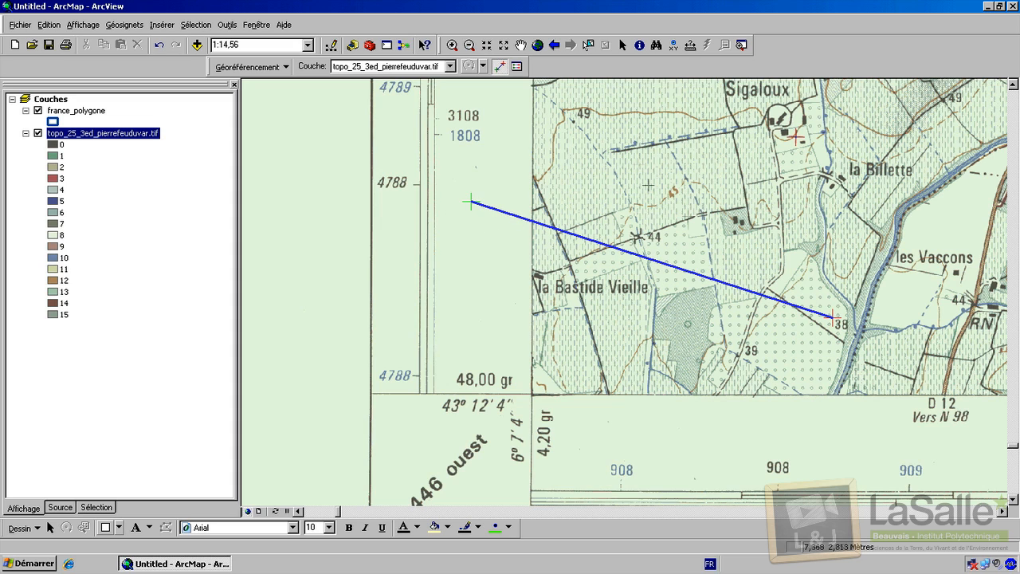
Step: Delete link 2, which runs from the blank margin to the spot height 38, from the link table
click(515, 68)
click(217, 67)
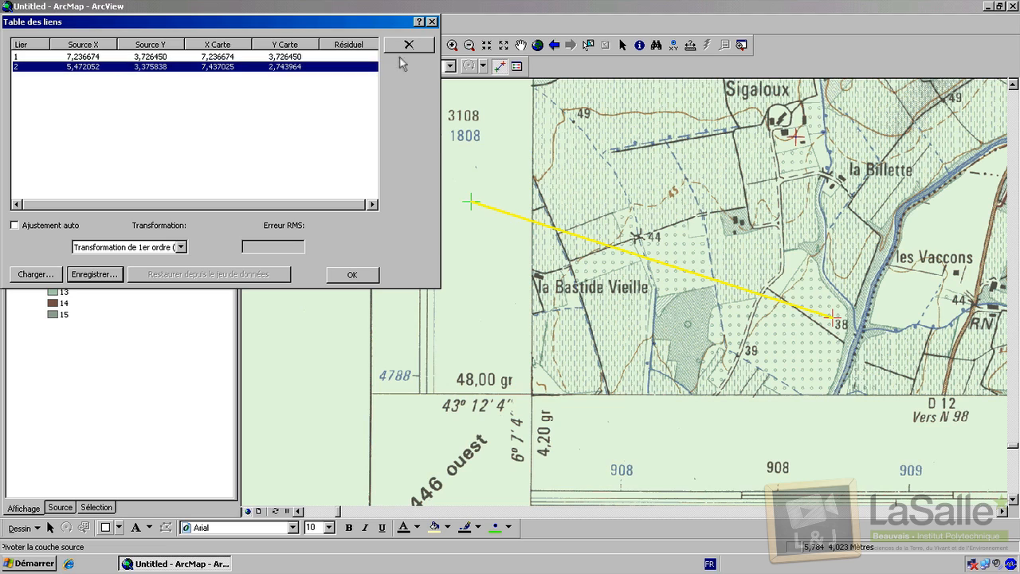
click(407, 48)
click(605, 174)
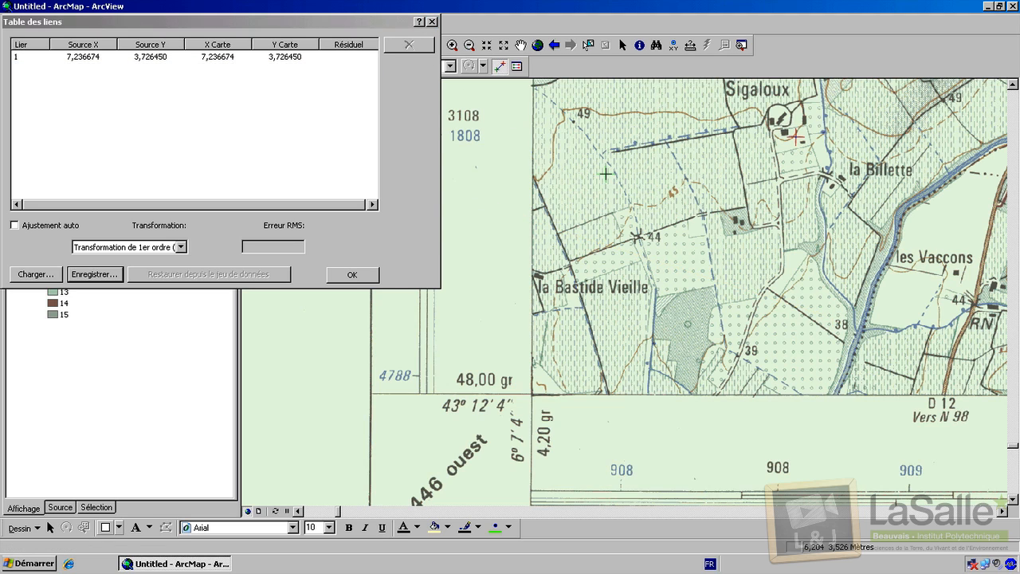
click(606, 174)
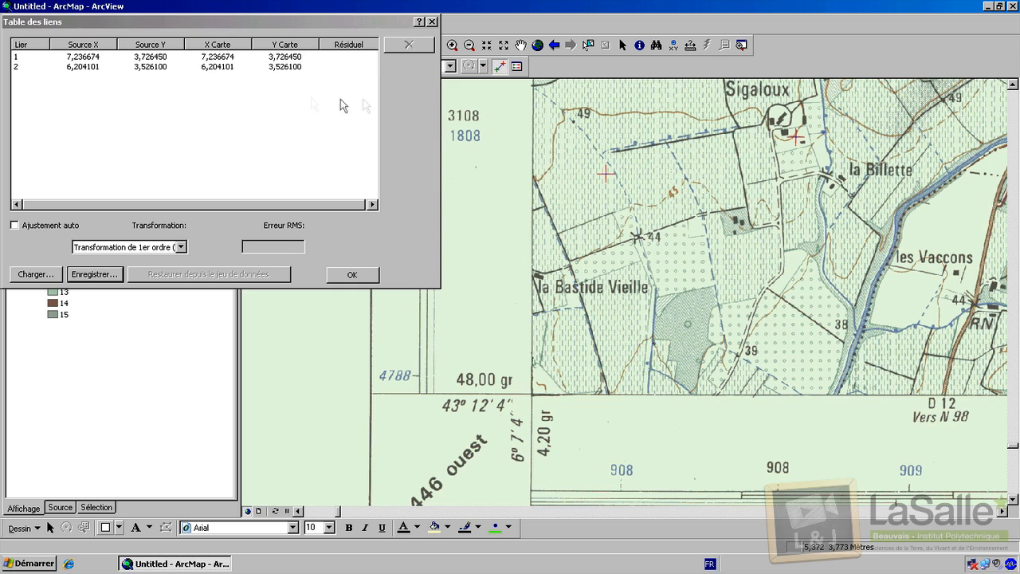
click(243, 68)
click(406, 46)
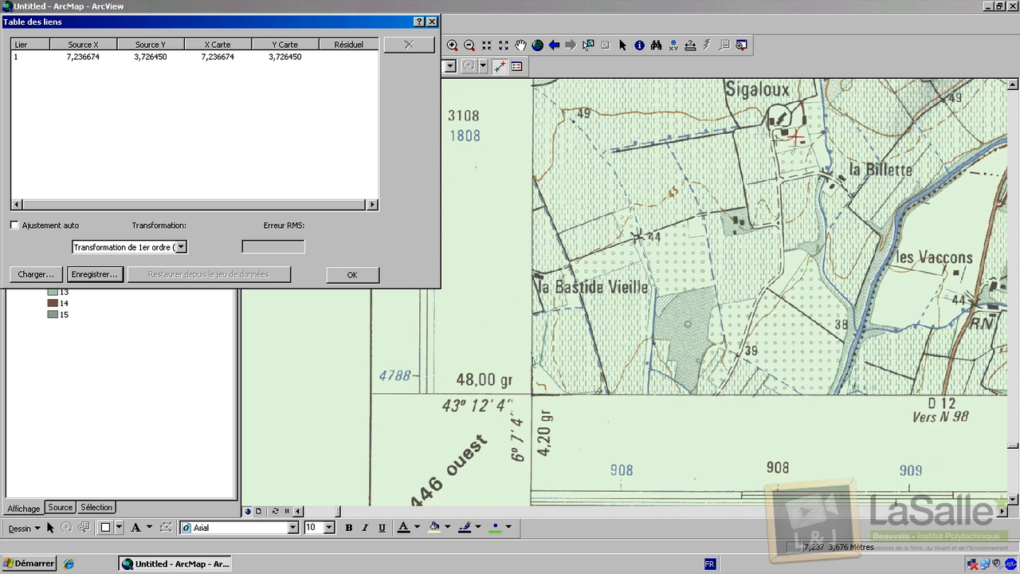
Step: Set link 1's map coordinates to X 908000 and Y 108000 in the link table and accept them
click(222, 57)
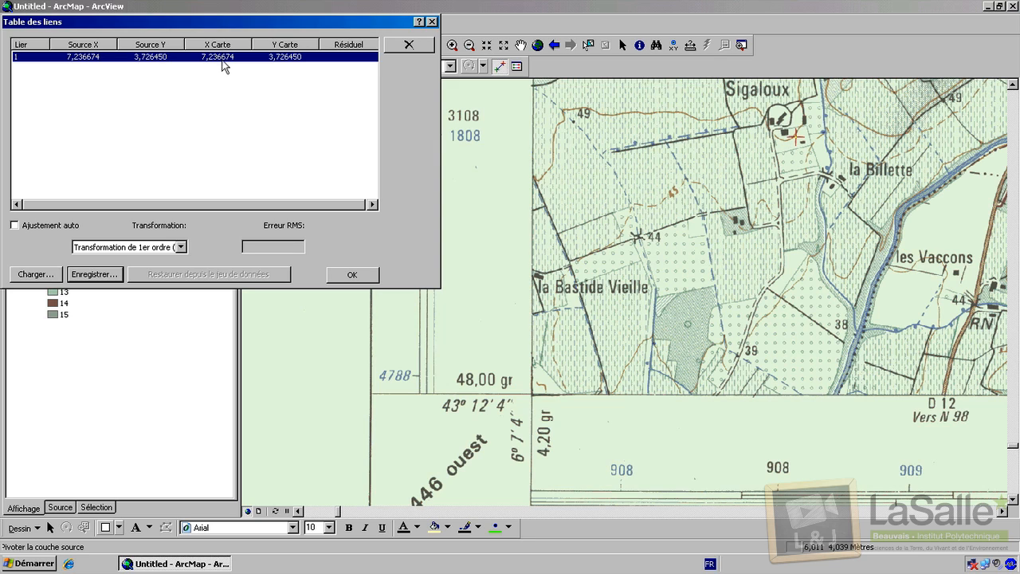
click(223, 60)
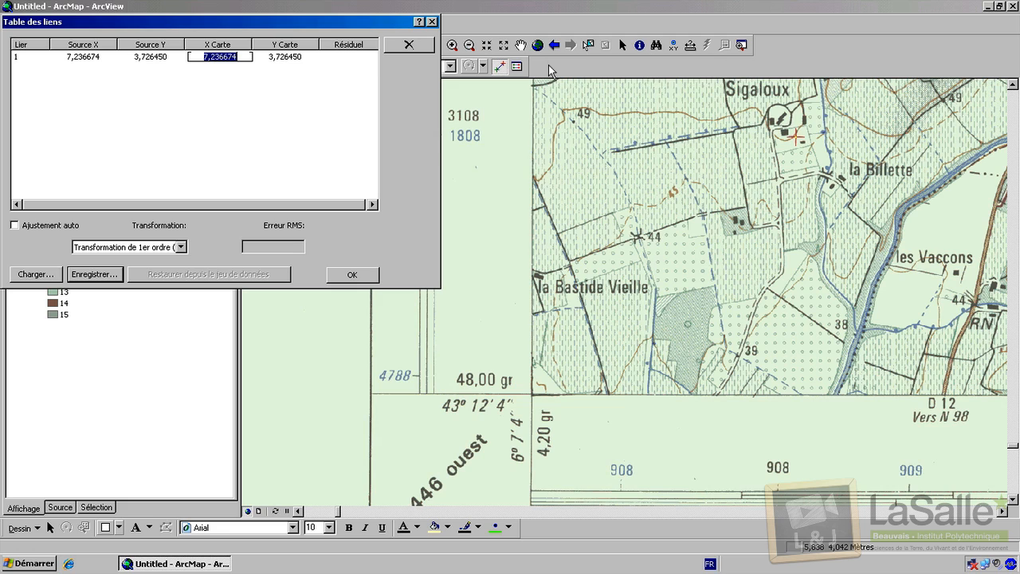
text(908000)
click(280, 59)
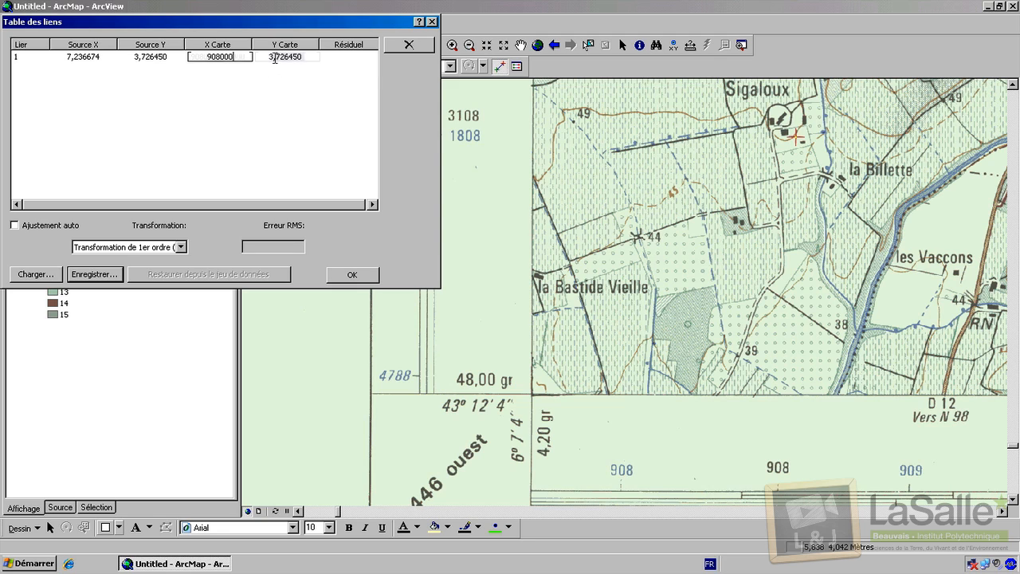
text(1)
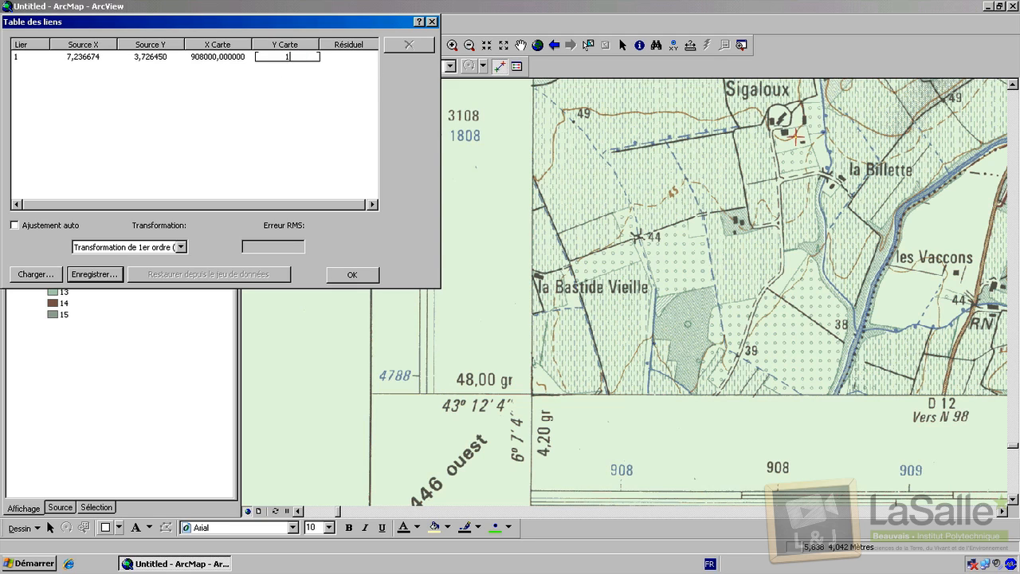
text(08000)
click(352, 276)
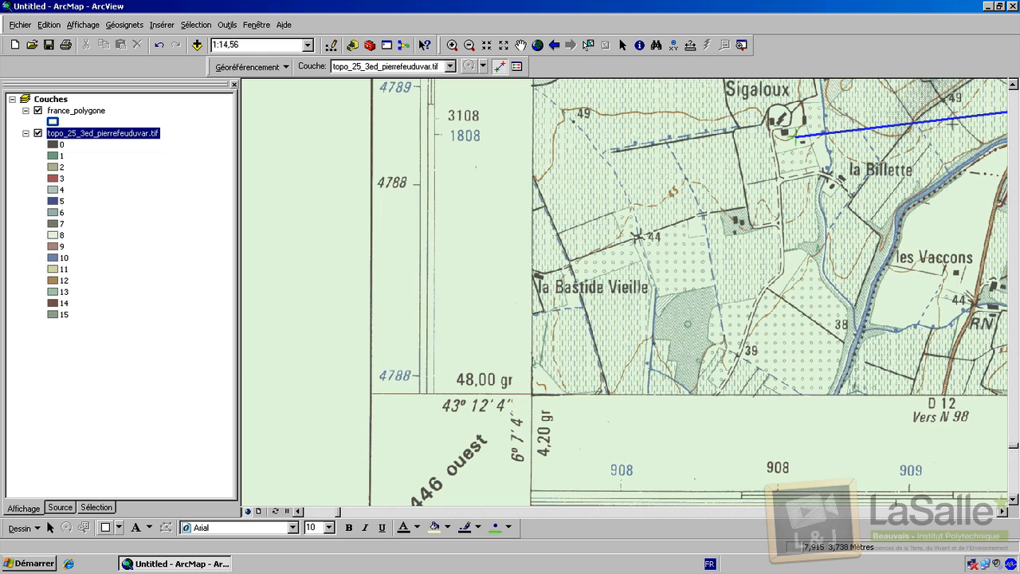
Step: Place a control-point link on the grid cross beside les Châtaigniers in the scanned map's northwest corner
click(608, 515)
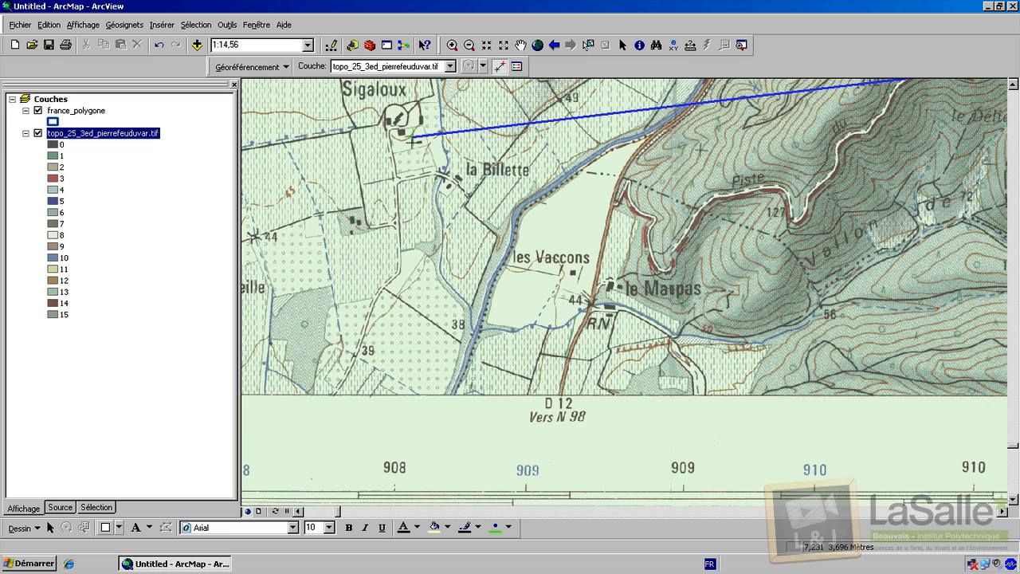
click(412, 138)
scroll(446, 257, down, 5)
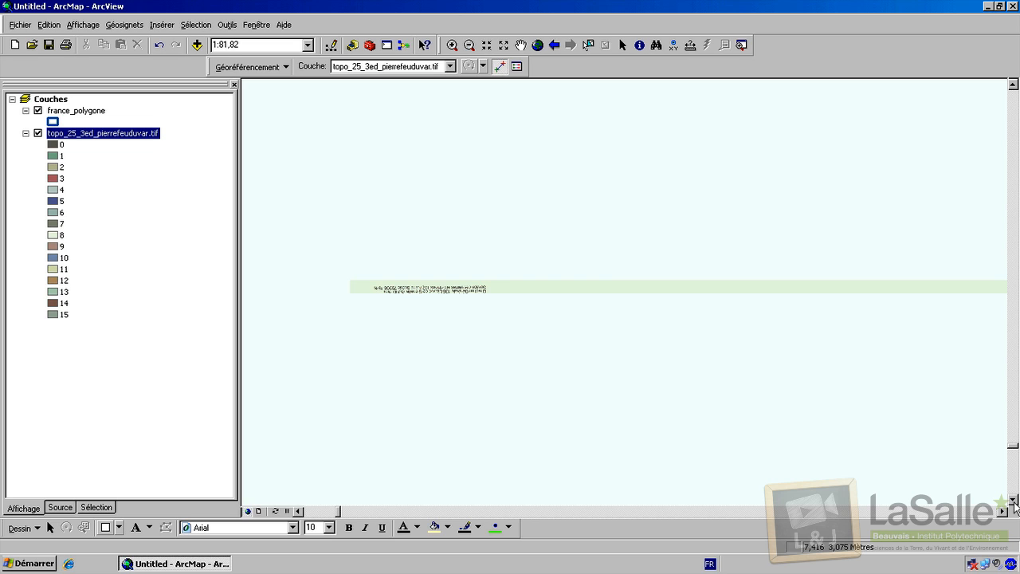
click(274, 512)
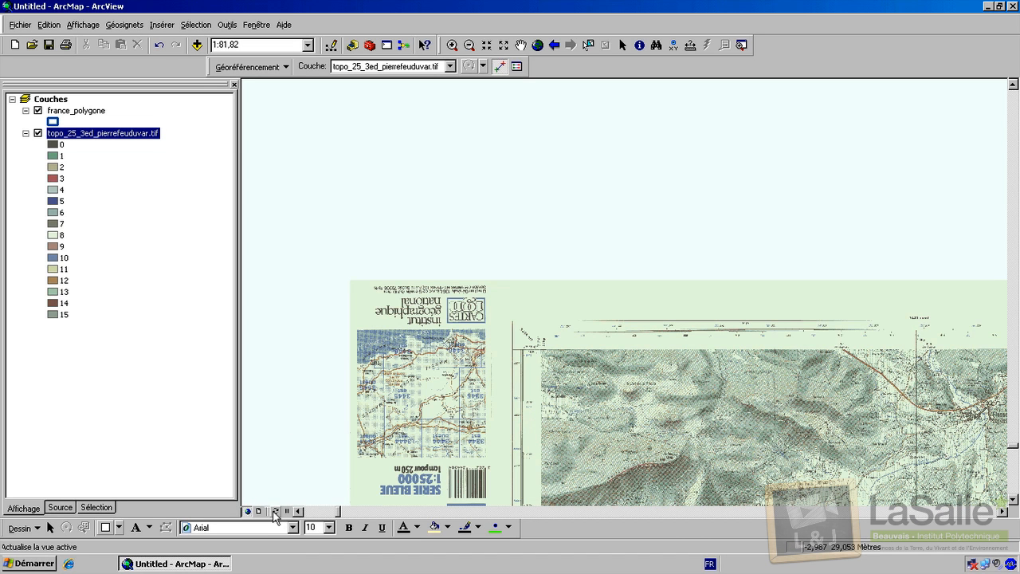
click(452, 44)
drag(502, 307, 671, 443)
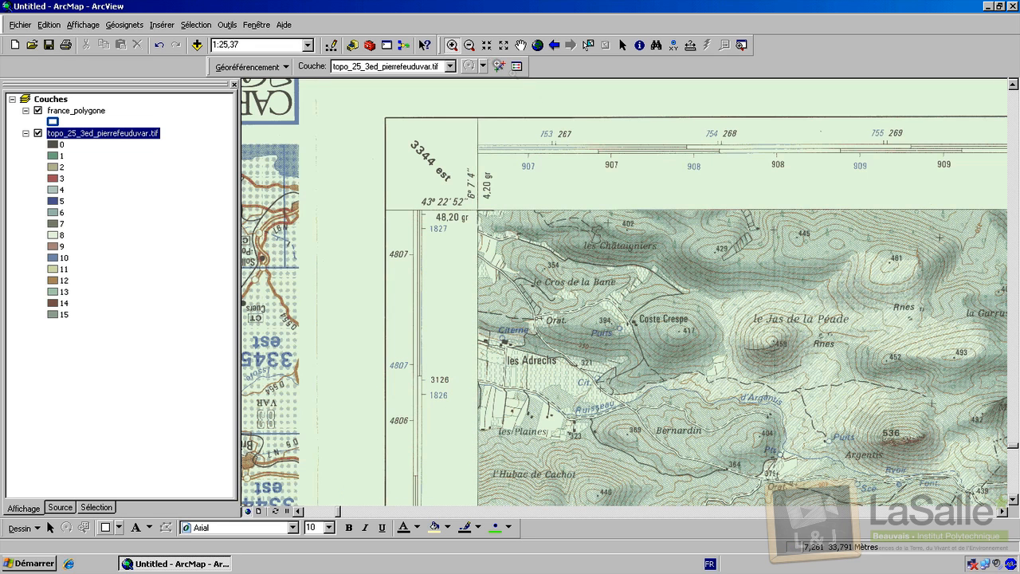
click(499, 66)
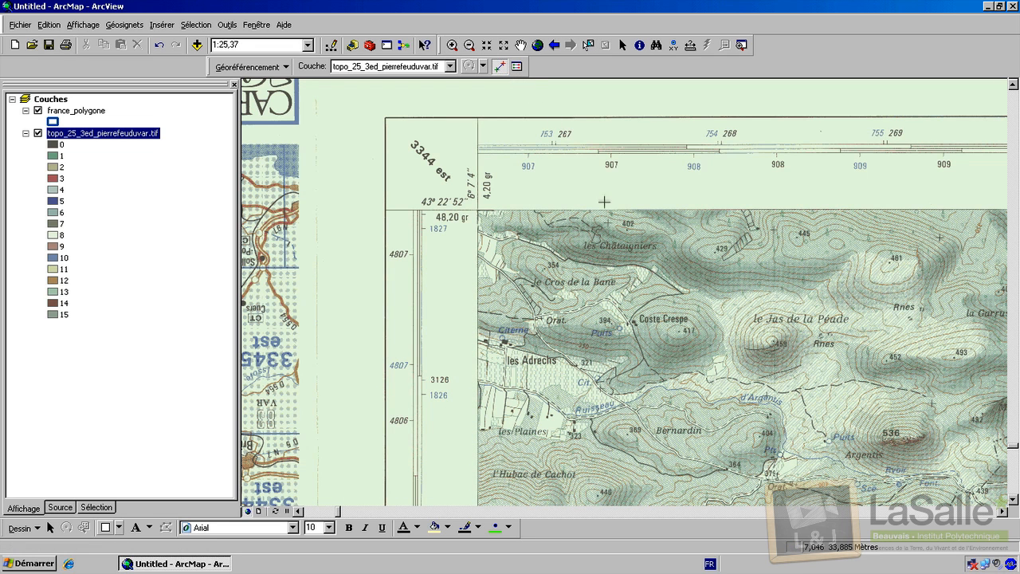
scroll(606, 220, up, 2)
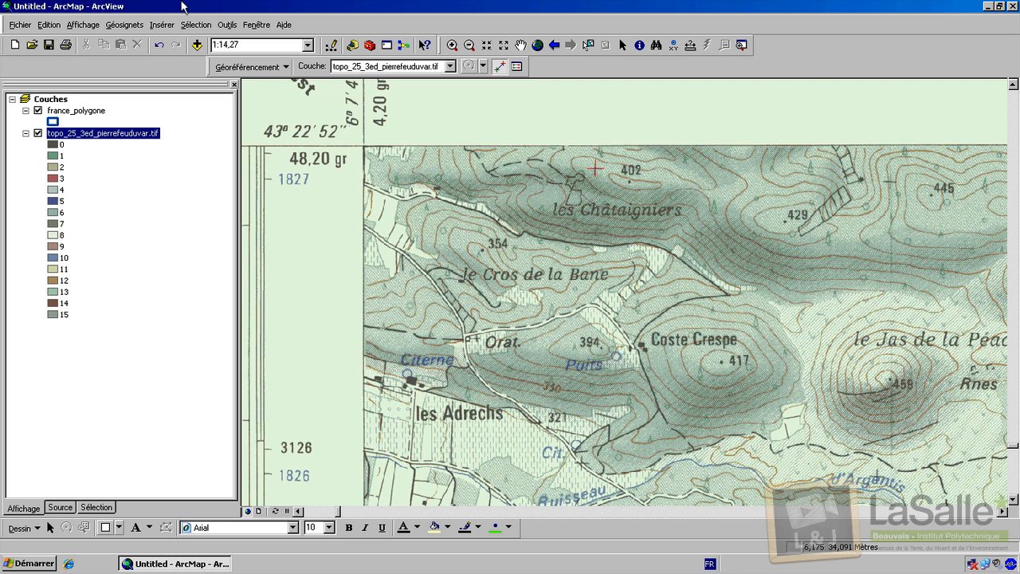
Step: Place a control-point link on the grid cross beside Coudounelle near the scanned map's northeast corner
scroll(334, 104, down, 4)
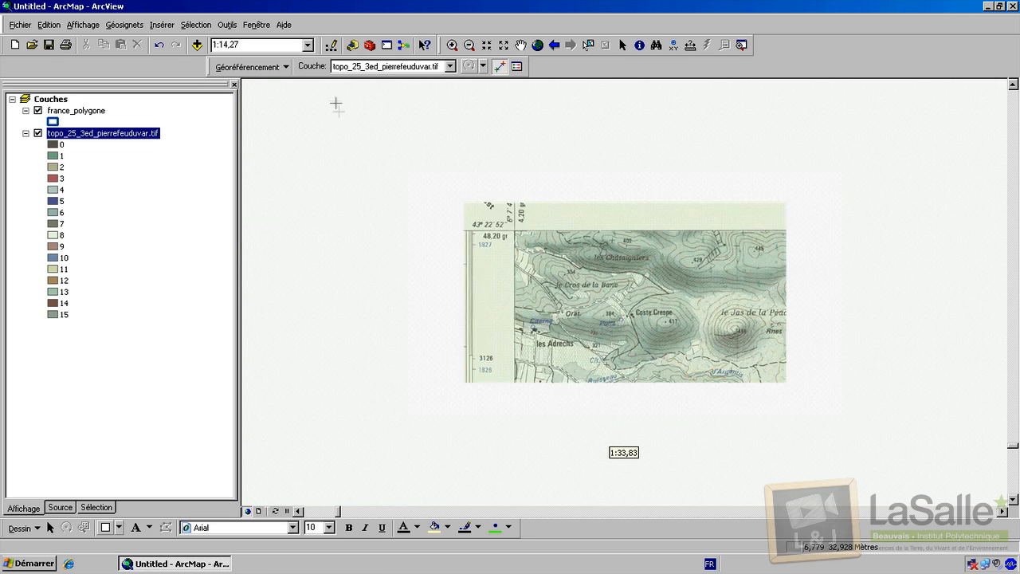
scroll(786, 337, down, 2)
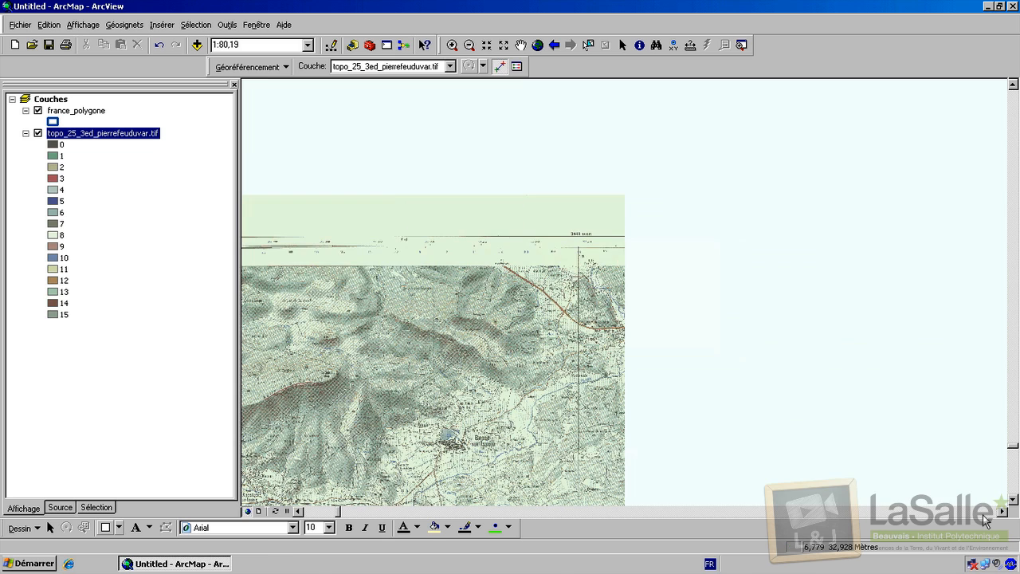
click(983, 515)
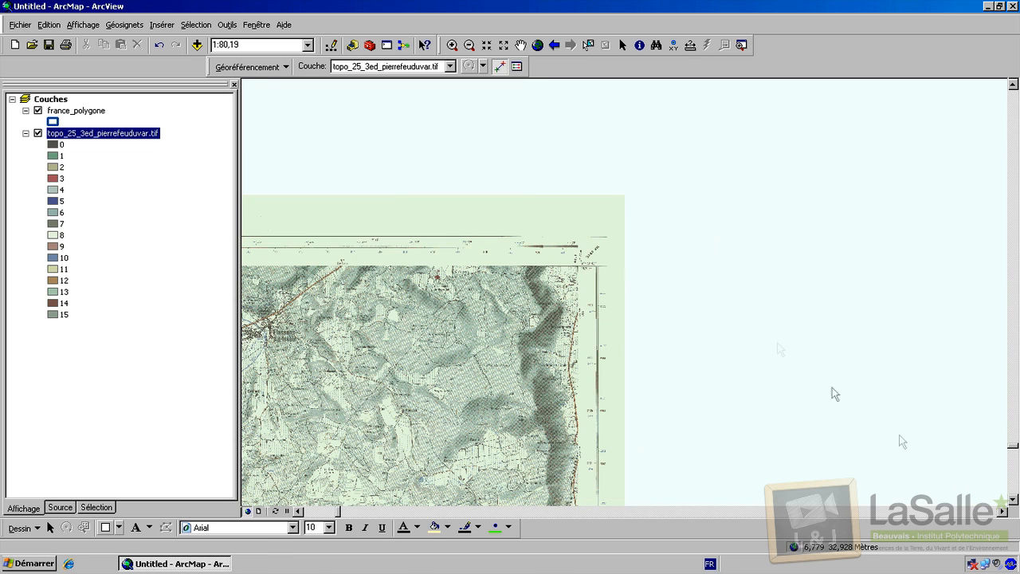
click(451, 44)
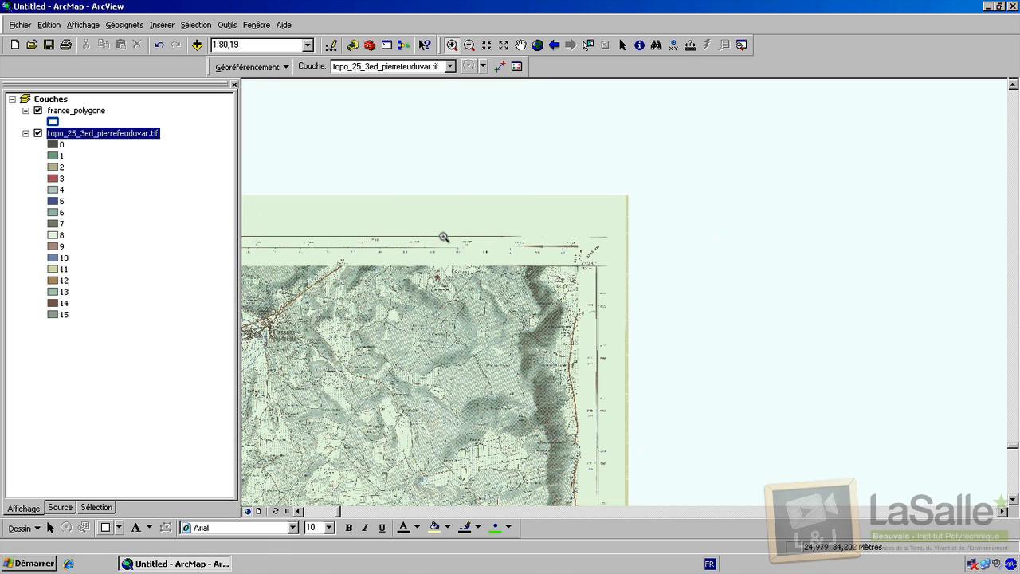
drag(642, 406, 606, 364)
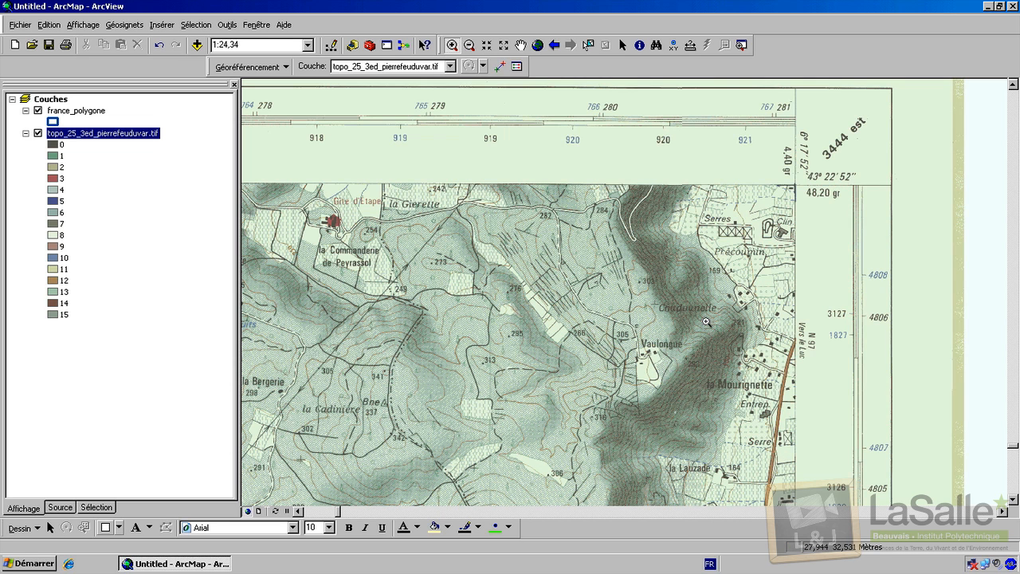
scroll(704, 388, down, 2)
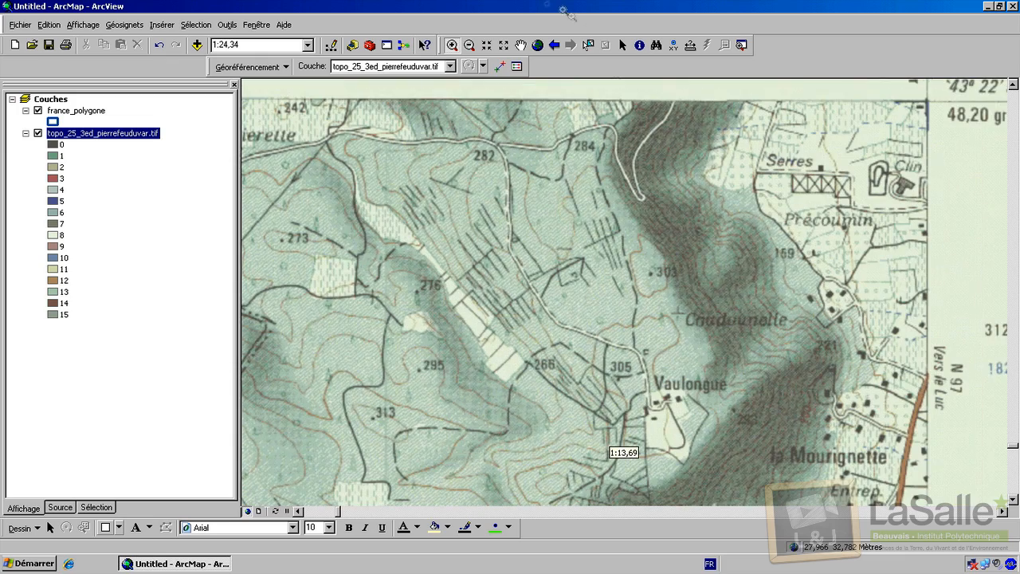
click(500, 67)
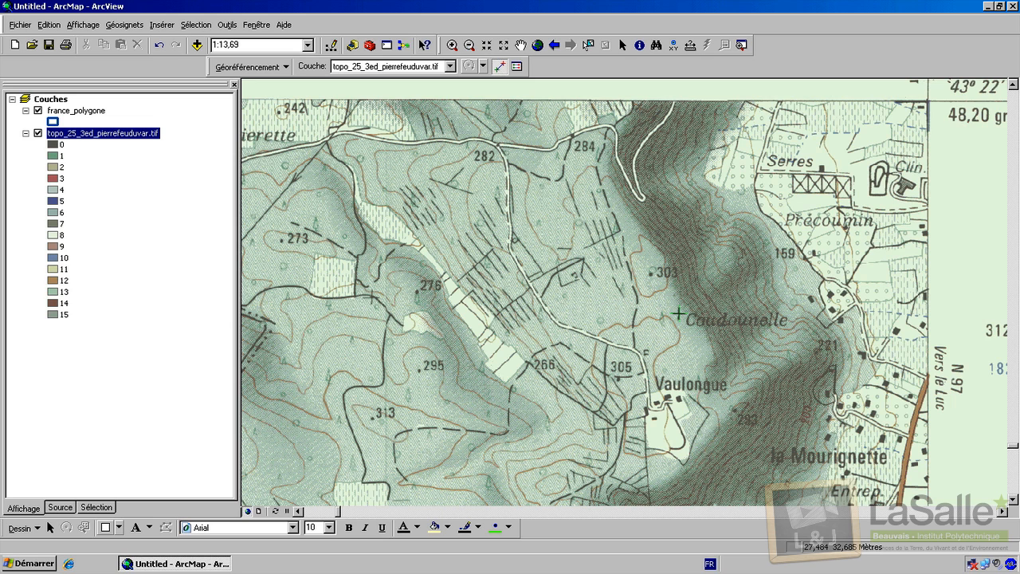
Step: Place a control-point link on the grid cross between Rvoir and the spot height 459 near the scanned map's southeast corner
scroll(550, 406, down, 5)
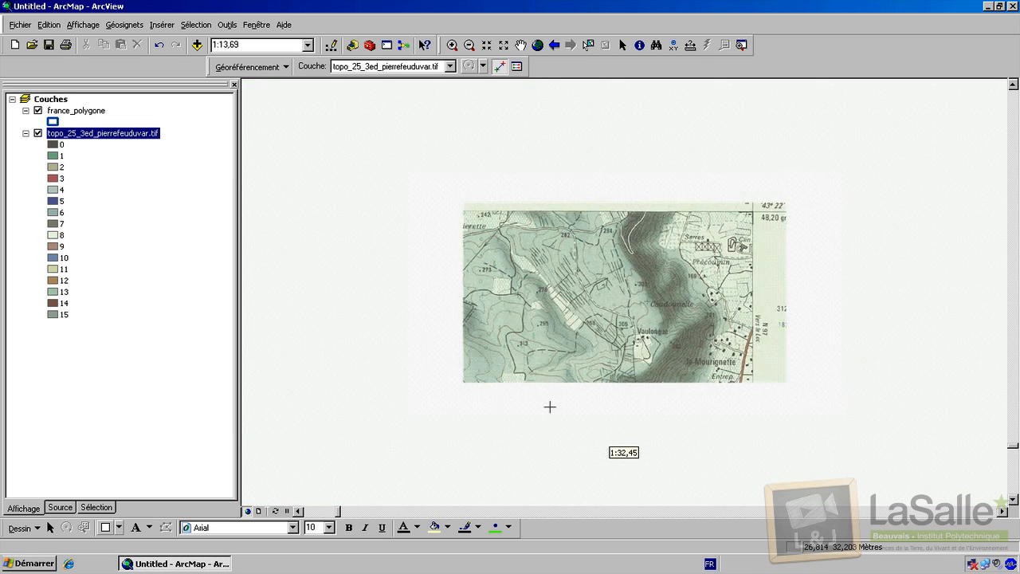
scroll(561, 408, down, 3)
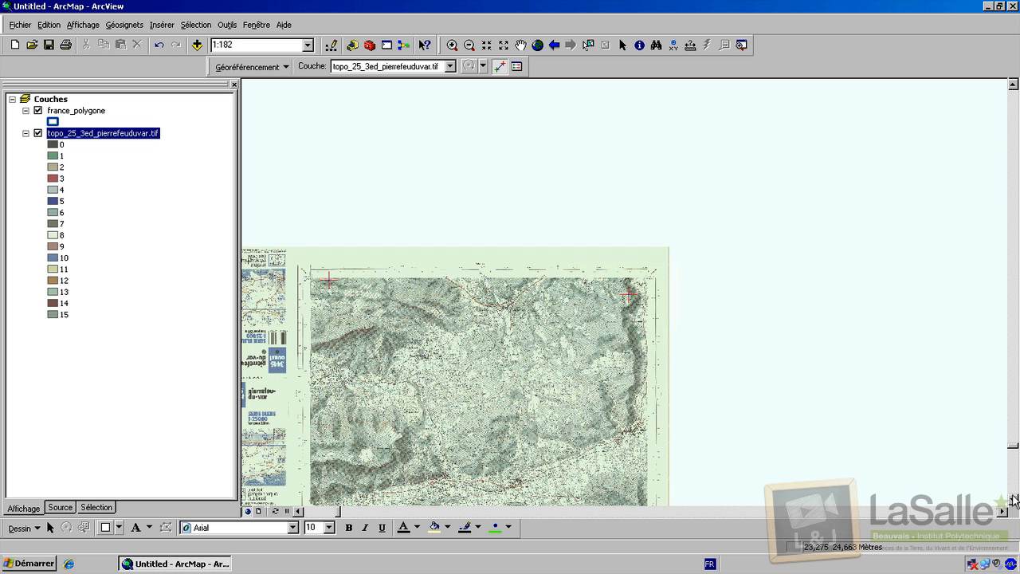
click(1013, 484)
click(1014, 485)
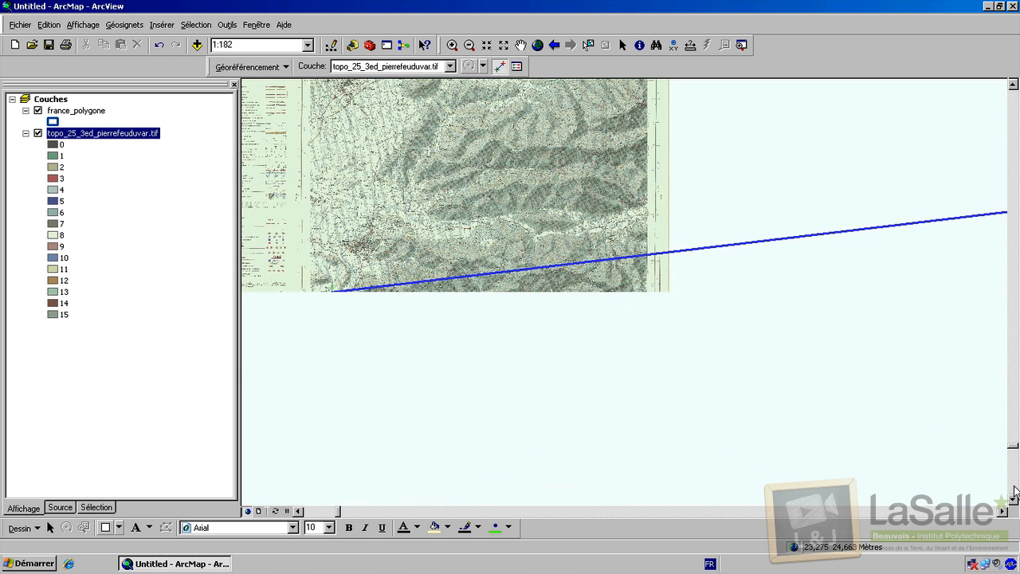
click(452, 45)
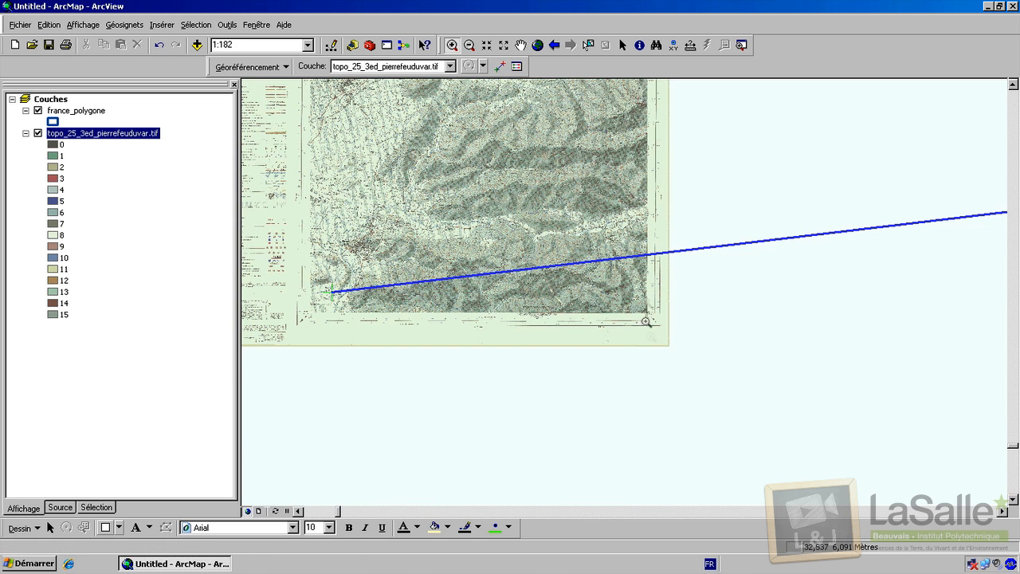
drag(670, 345, 586, 275)
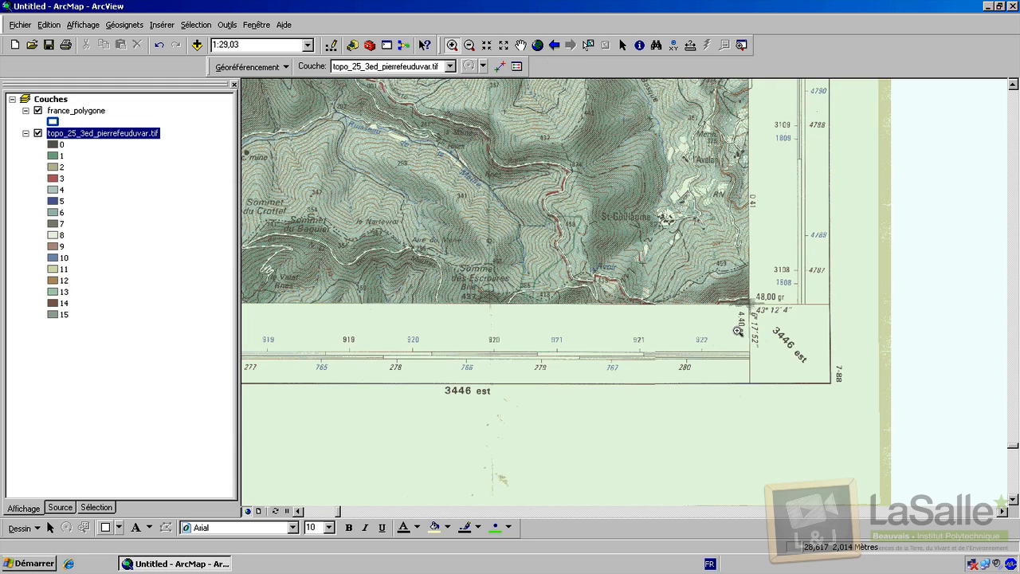
drag(763, 335, 579, 218)
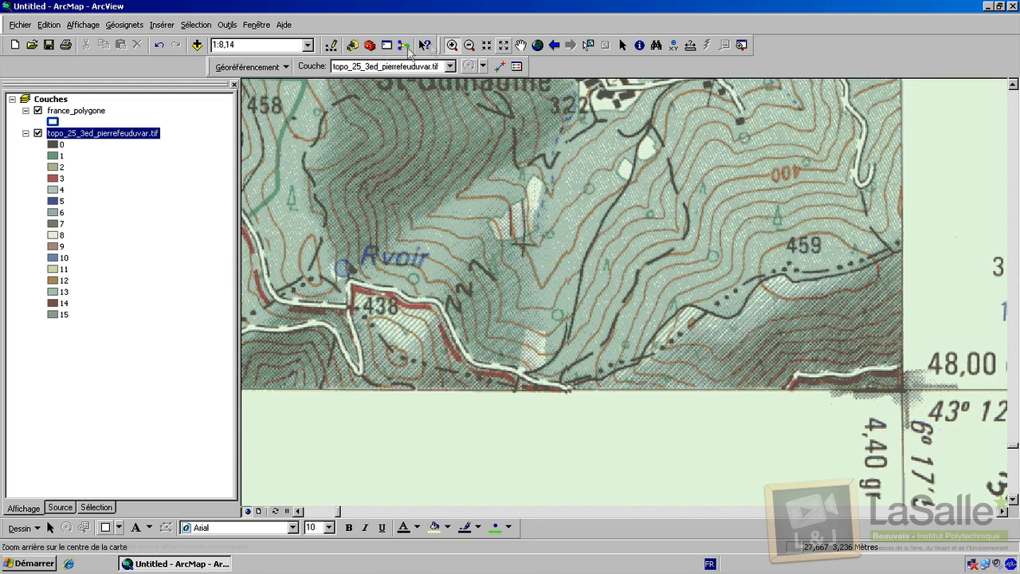
click(499, 66)
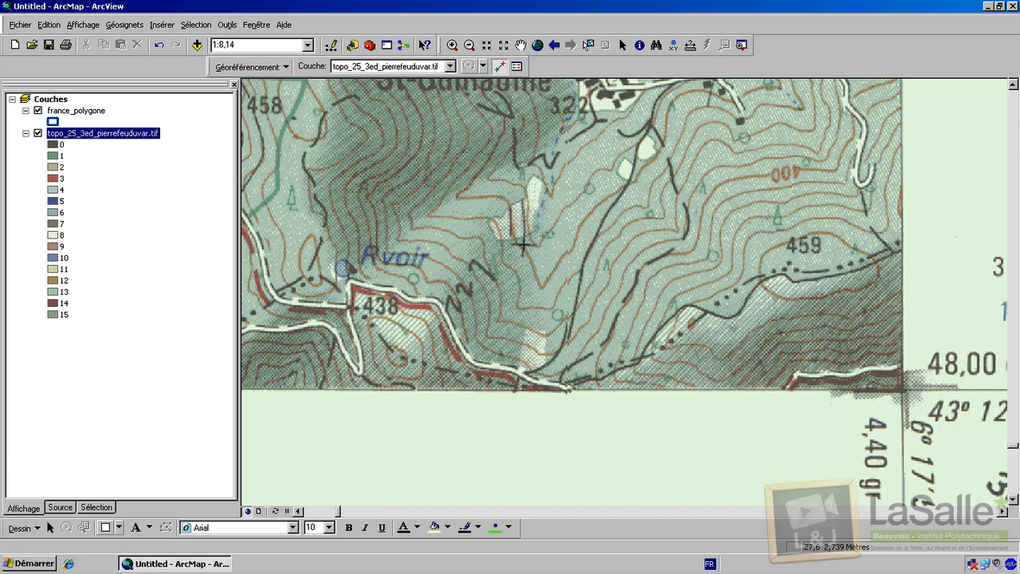
Step: Set link 2's map coordinates to X 907000 and Y 127000 in the link table
click(517, 66)
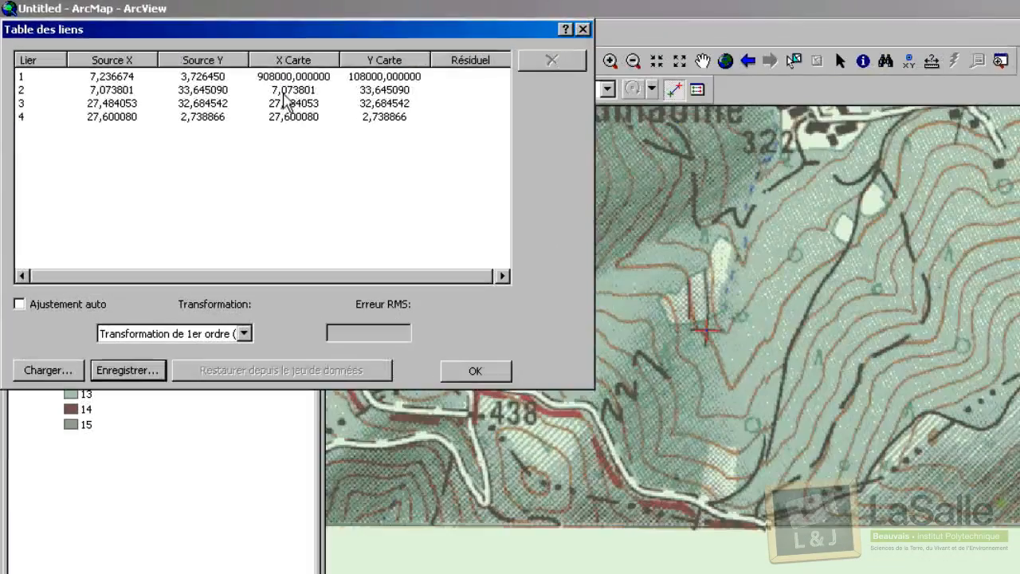
click(287, 90)
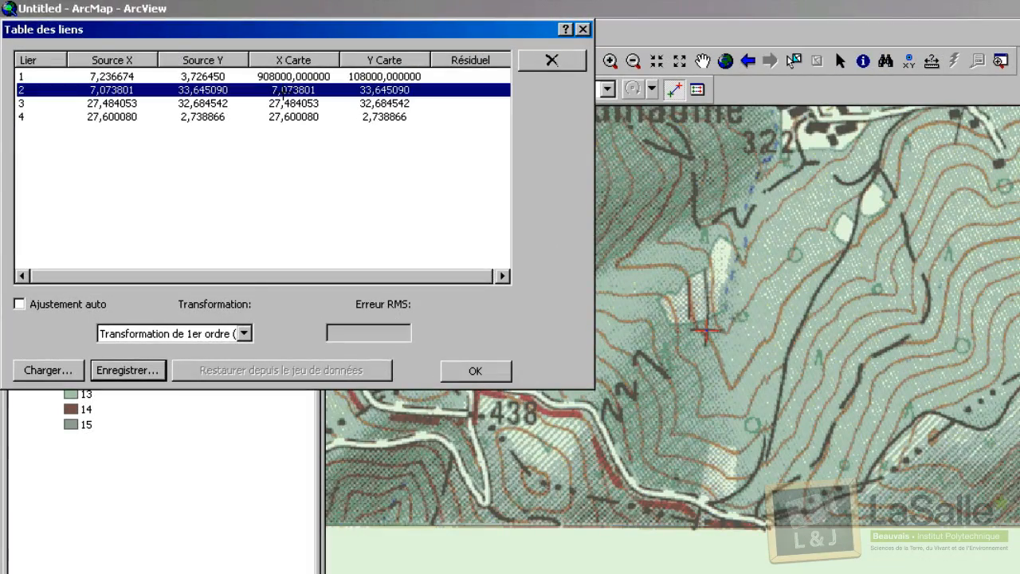
click(287, 90)
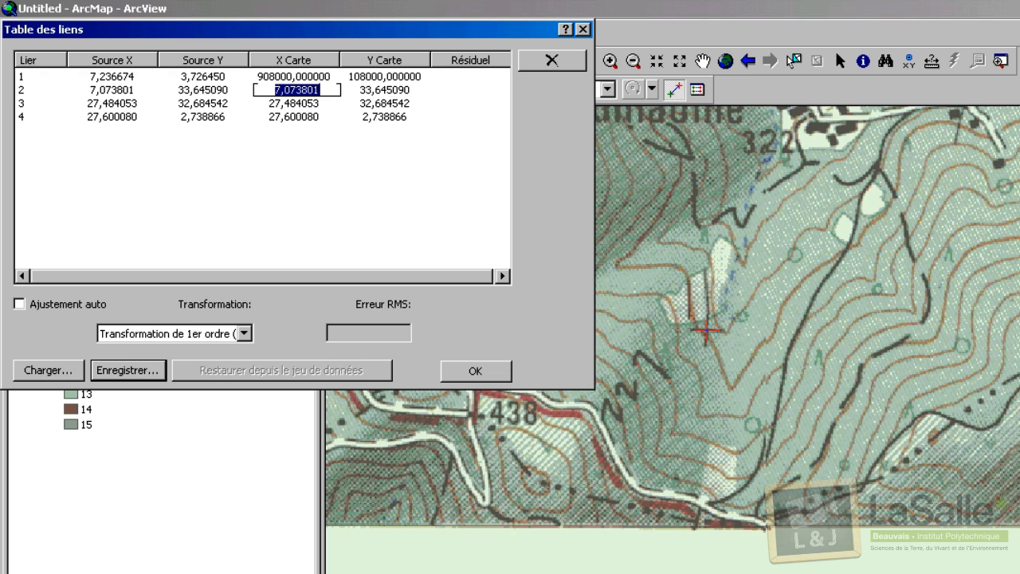
text(907000)
key(Return)
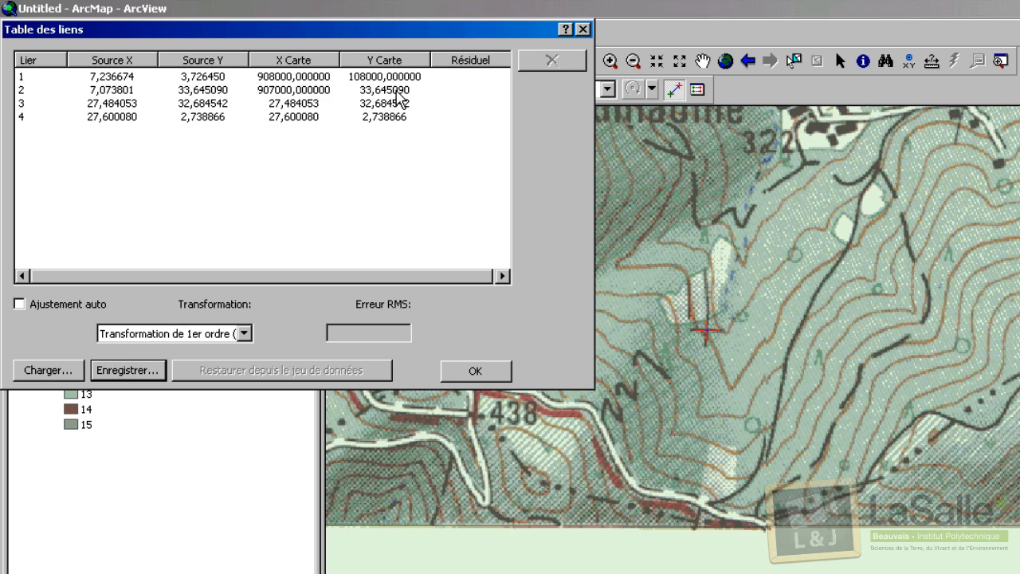
click(397, 93)
click(397, 92)
text(2)
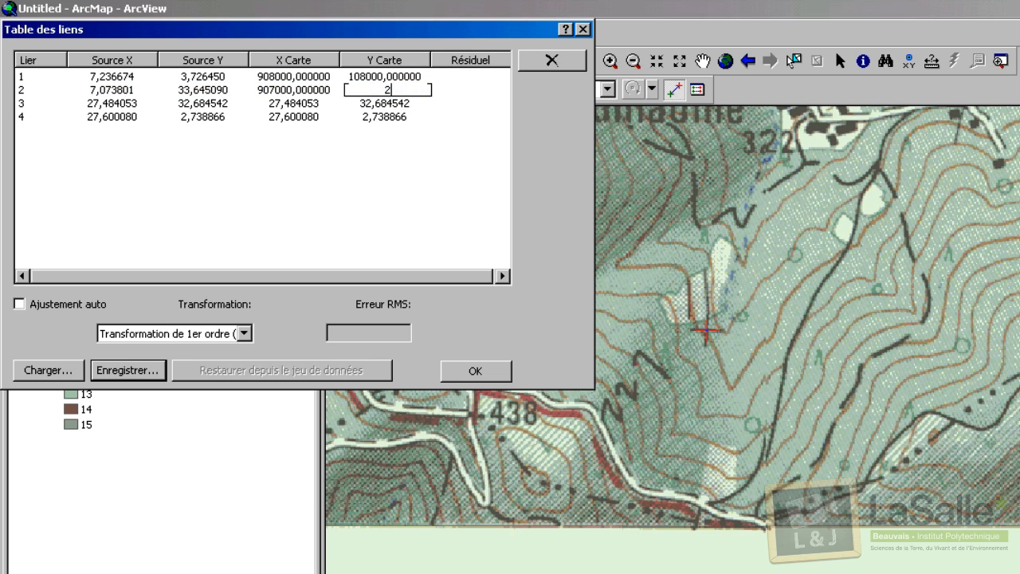
key(BackSpace)
text(127000)
key(Return)
Step: Set link 3's map coordinates to X 920000 and Y 127000 in the link table
click(313, 109)
click(313, 109)
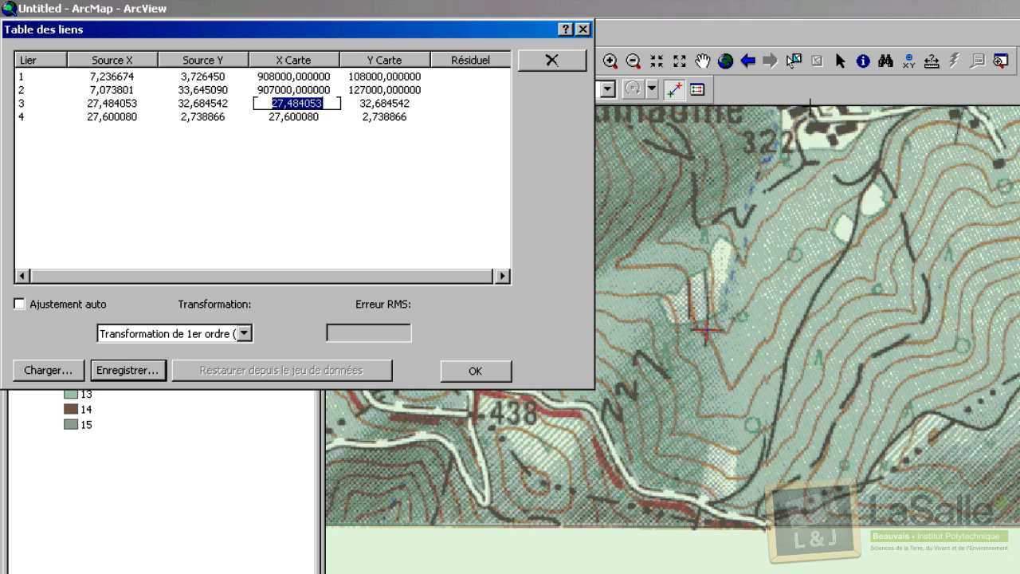
text(920000)
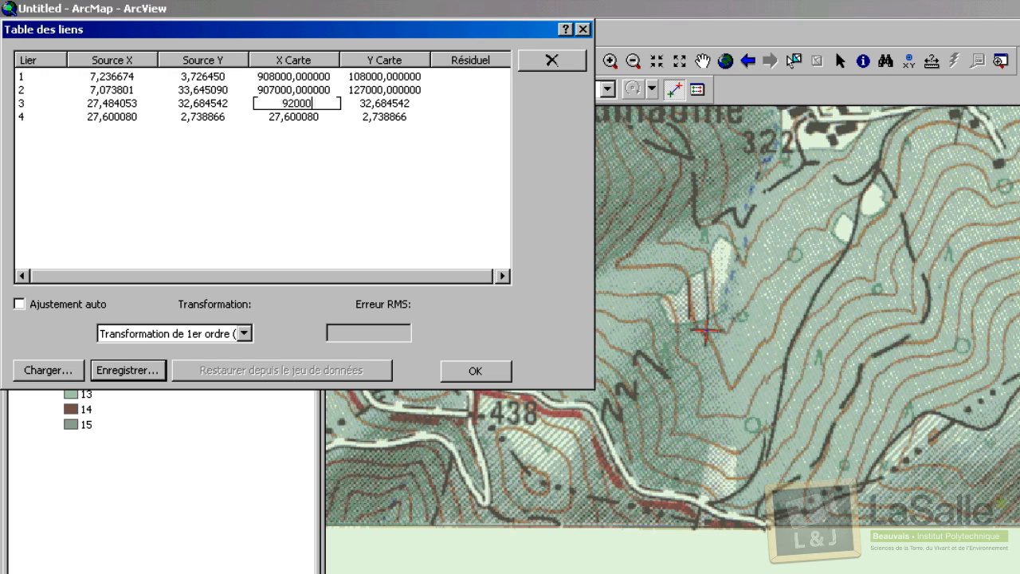
click(368, 104)
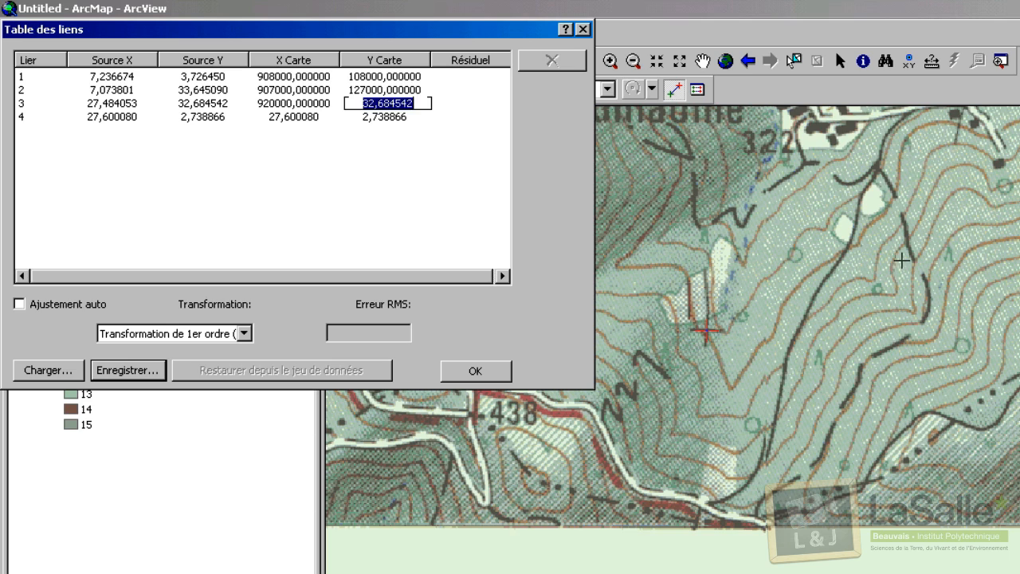
text(127000)
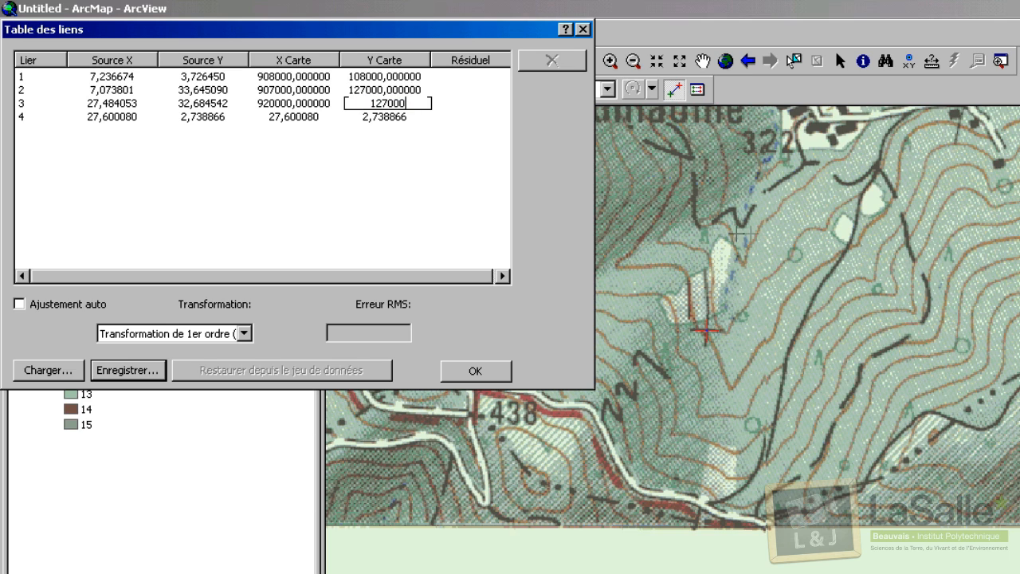
key(Return)
Step: Set link 4's map coordinates to X 921000 and Y 108000, and accept the link table
click(310, 116)
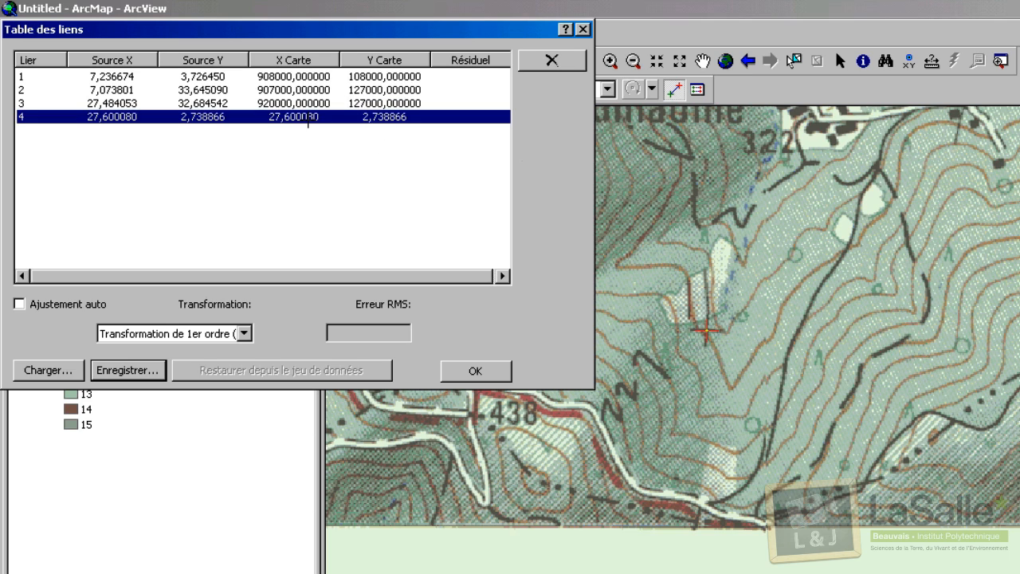
click(309, 117)
text(921000)
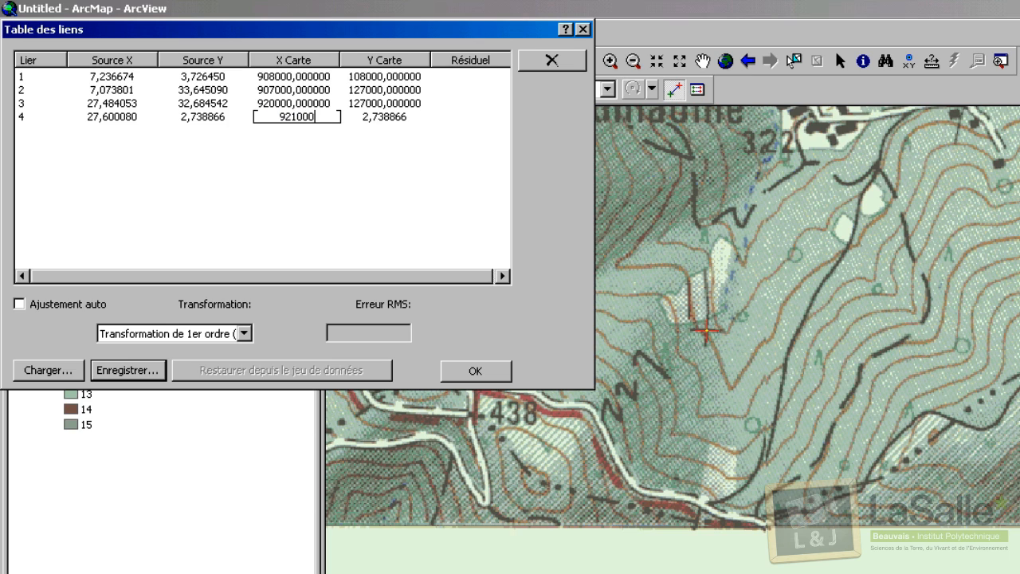
key(Return)
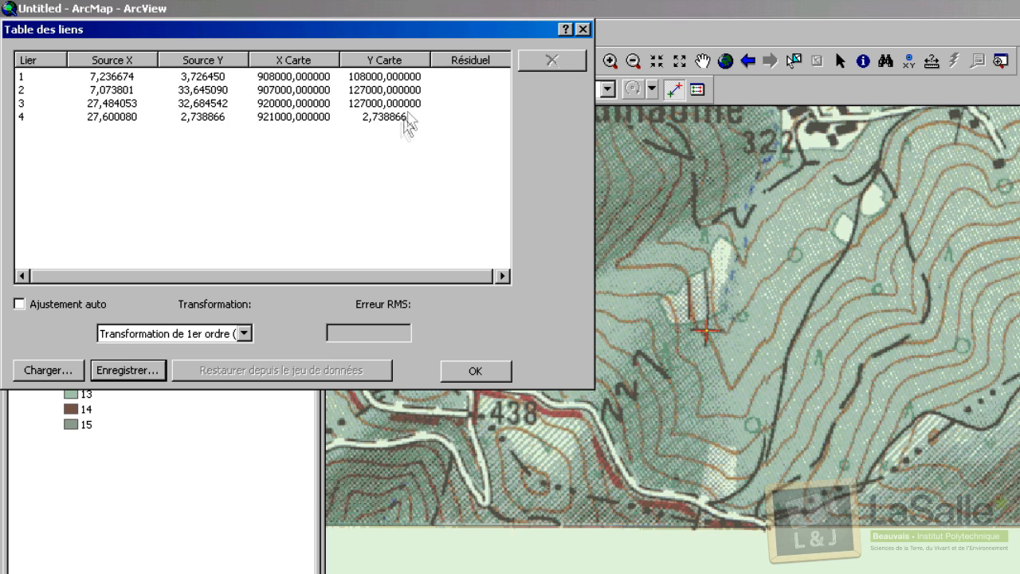
click(398, 120)
click(397, 120)
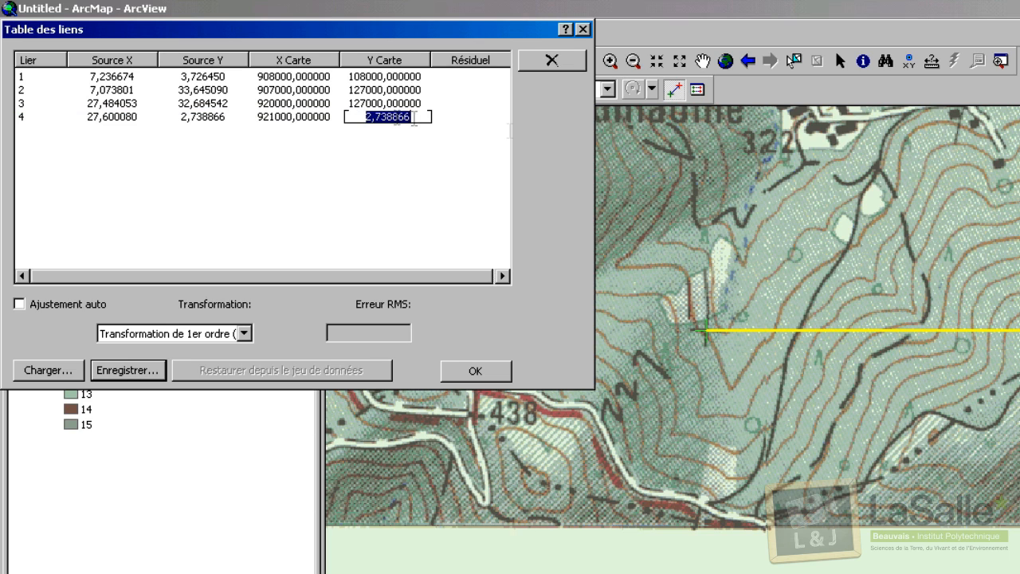
text(18)
key(BackSpace)
text(08000)
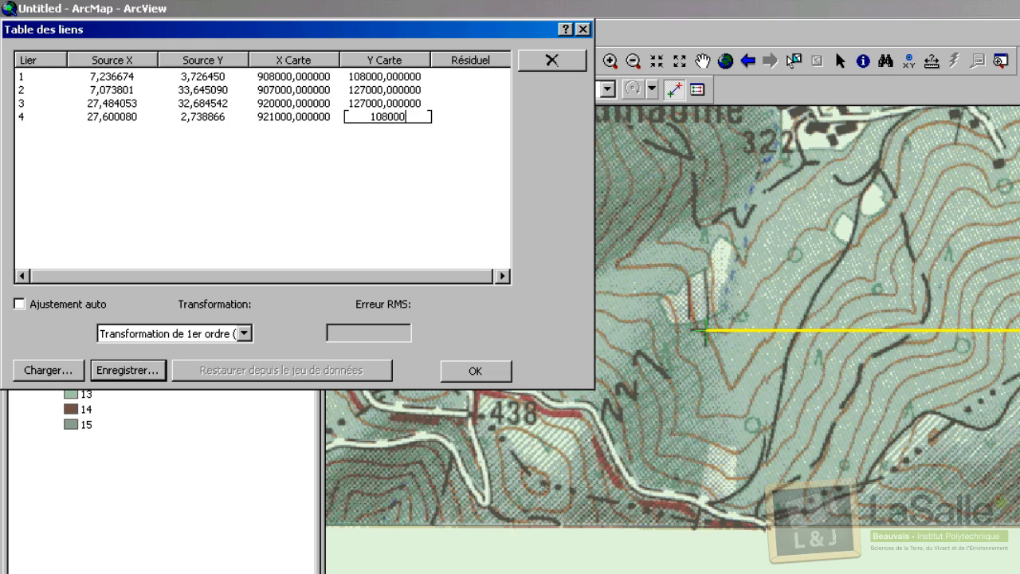
click(475, 370)
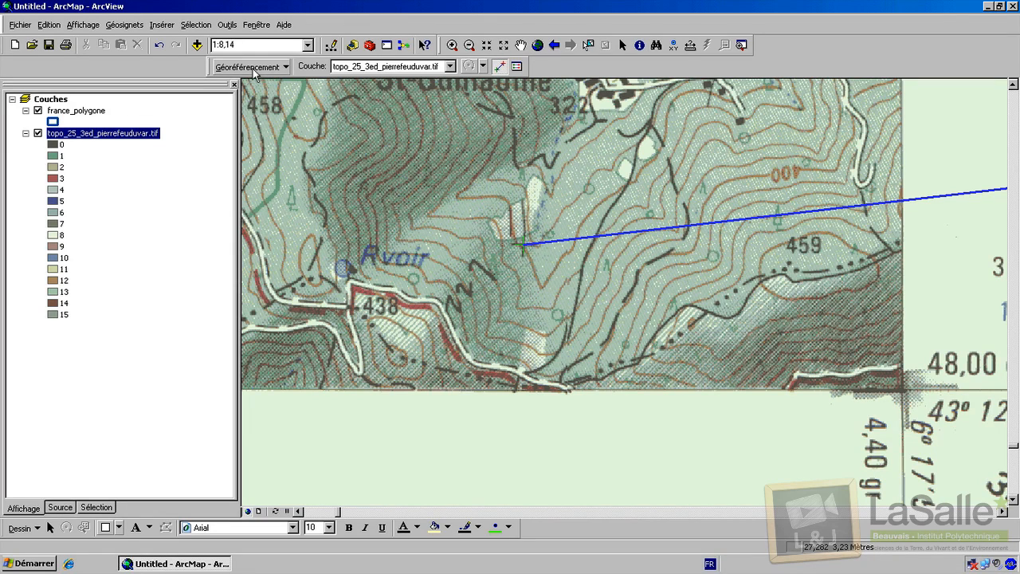
Step: Turn on auto adjust for the georeferencing and display the whole scanned map layer against the france_polygone coastline
click(252, 67)
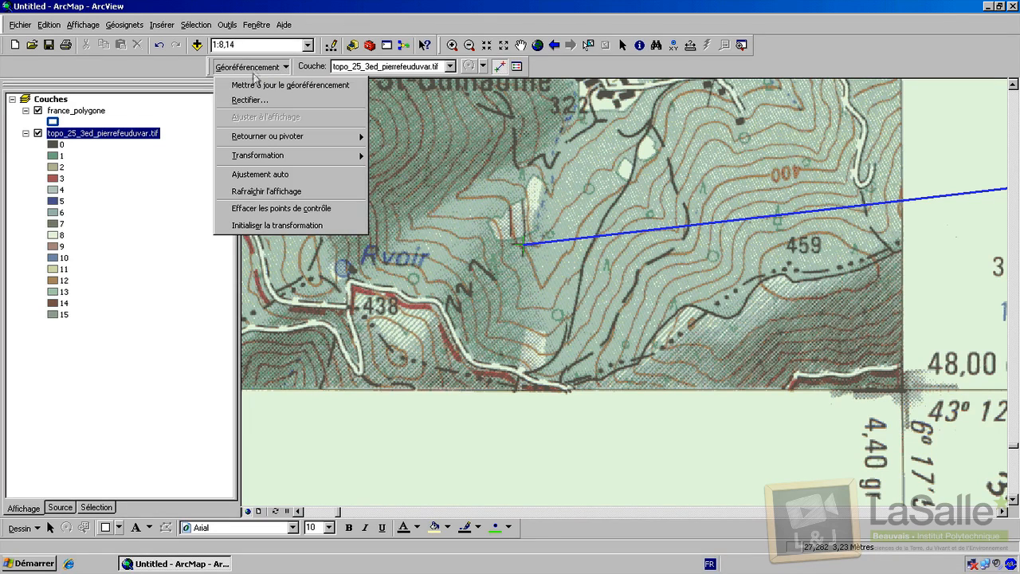
click(259, 175)
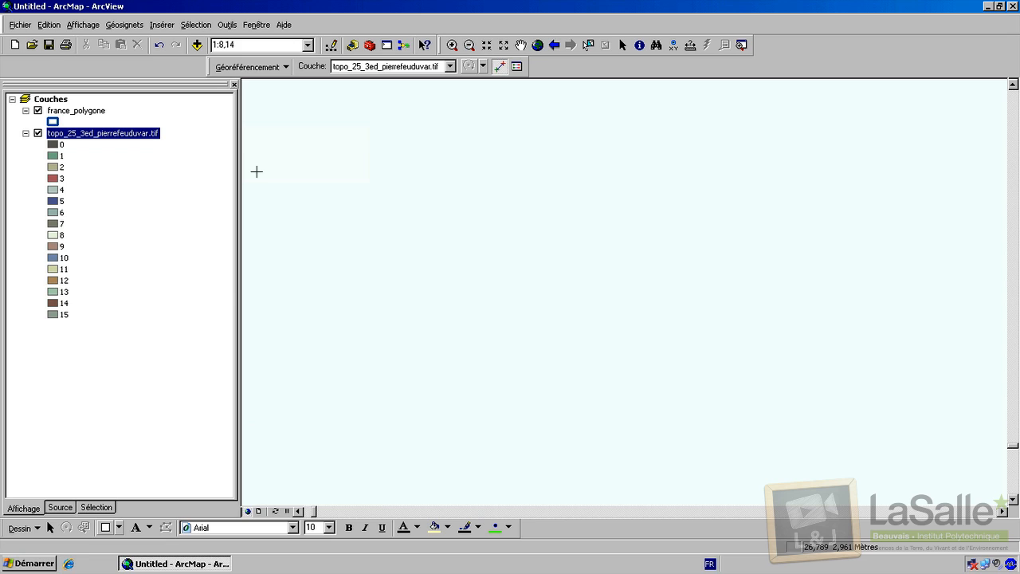
right_click(69, 135)
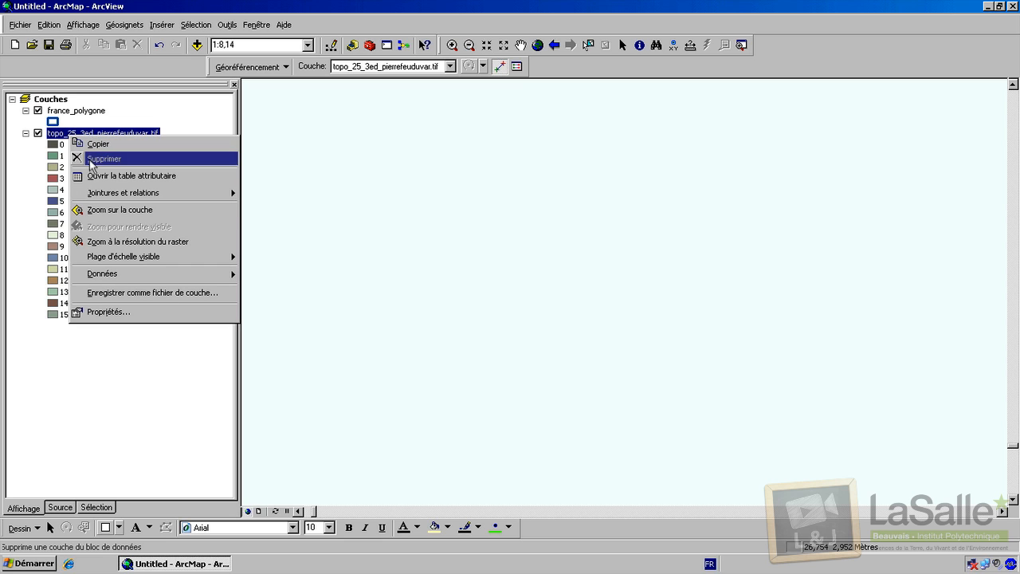
click(95, 209)
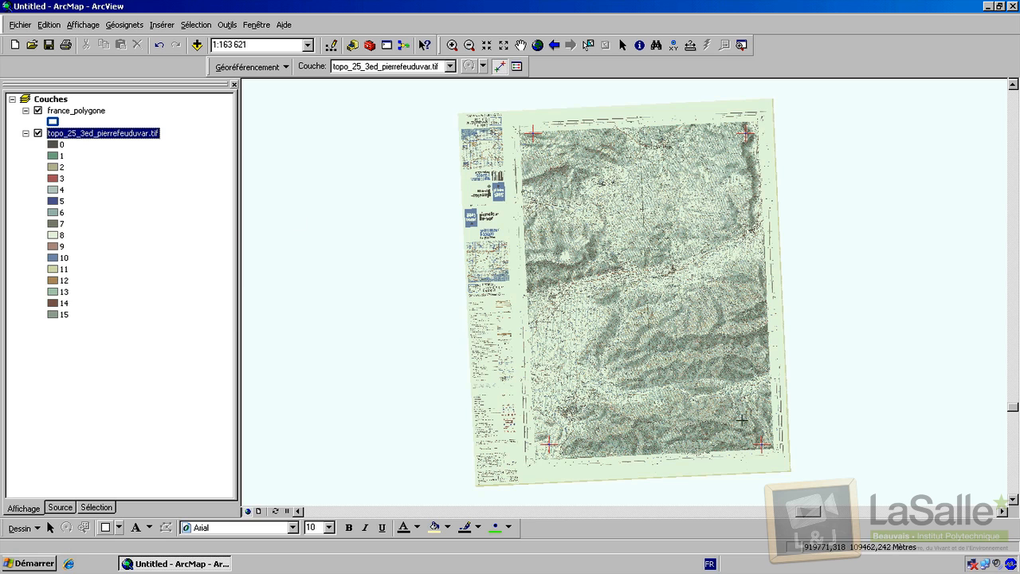
scroll(741, 420, down, 5)
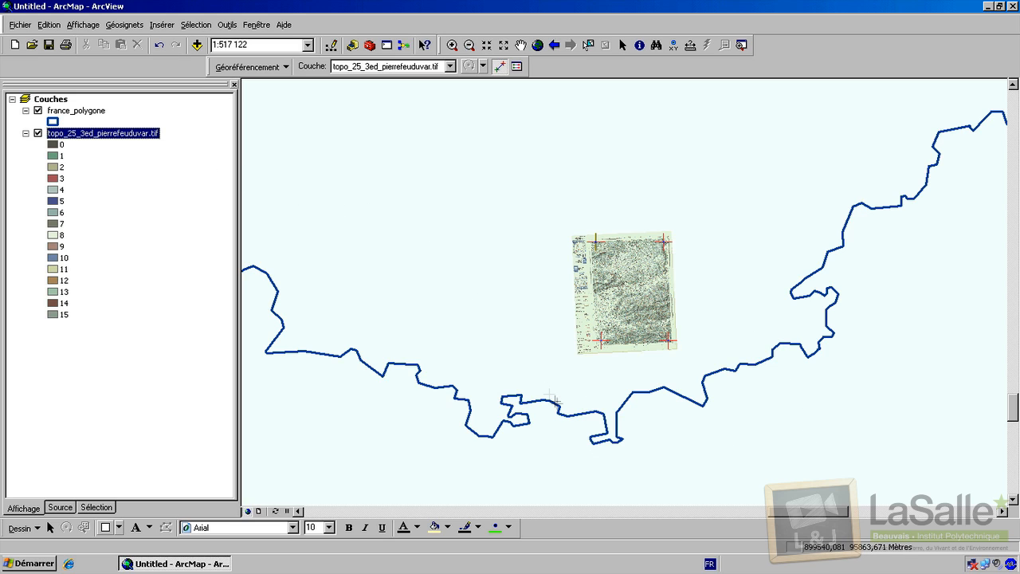
Step: Save the link table's control points as the text file pierre_feu_points in the georef folder, and close the table
click(517, 67)
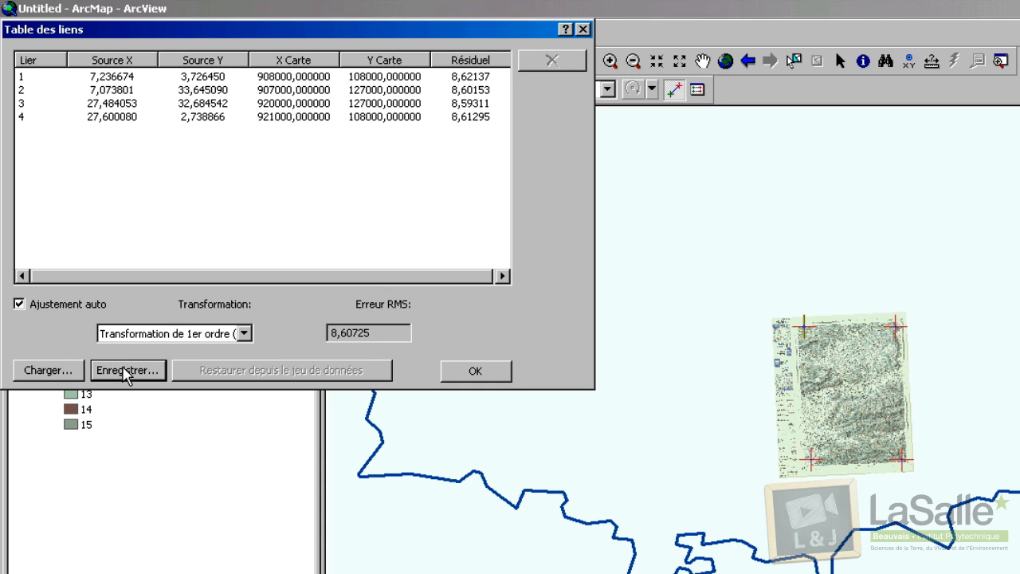
click(125, 372)
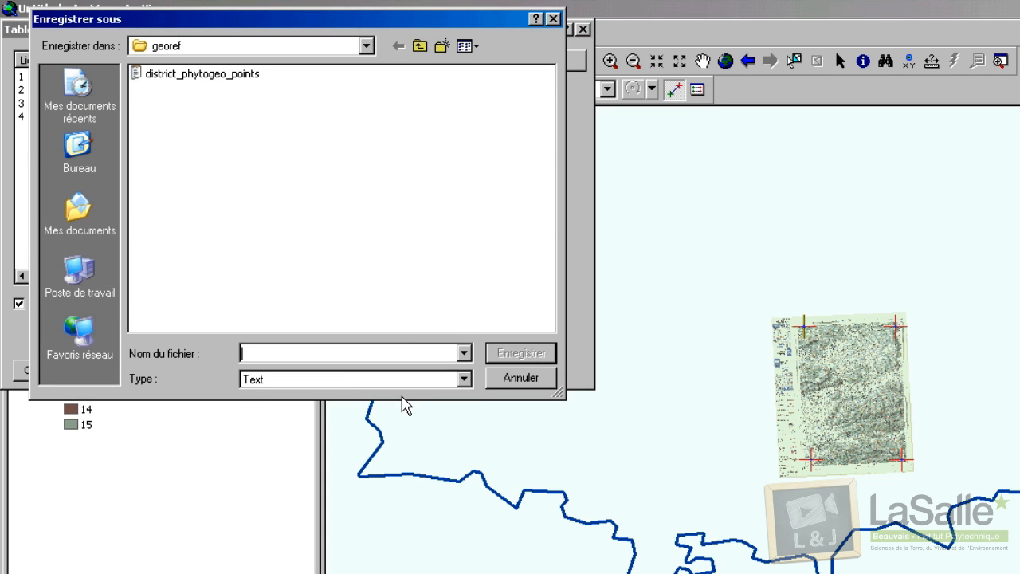
text(pierre)
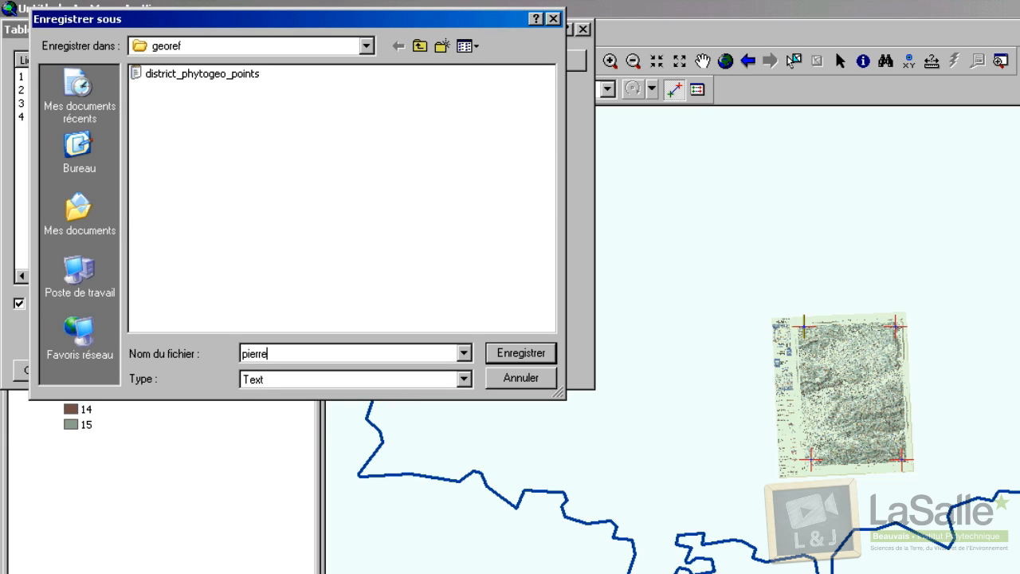
text(_feu_points)
click(509, 360)
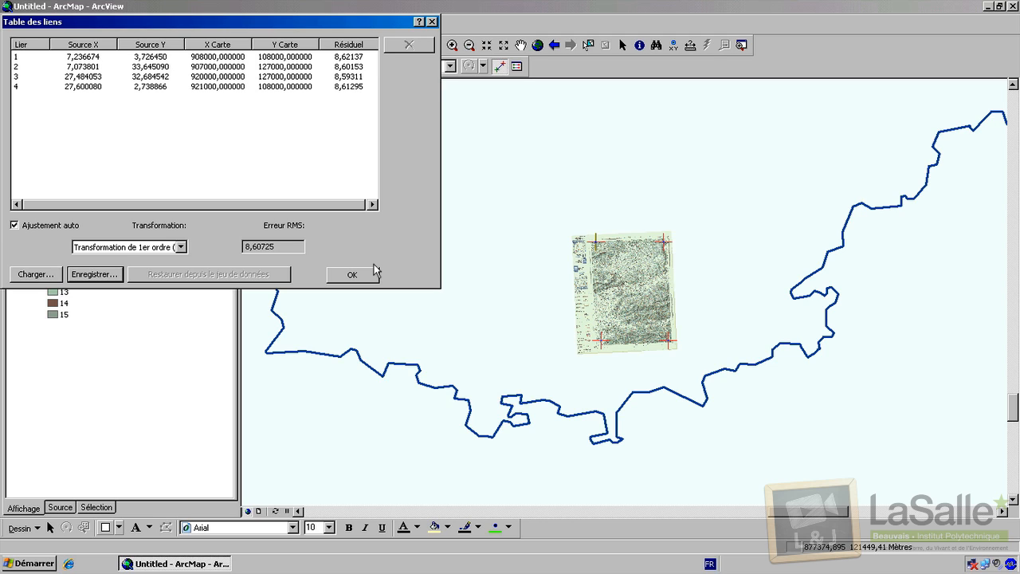
click(354, 275)
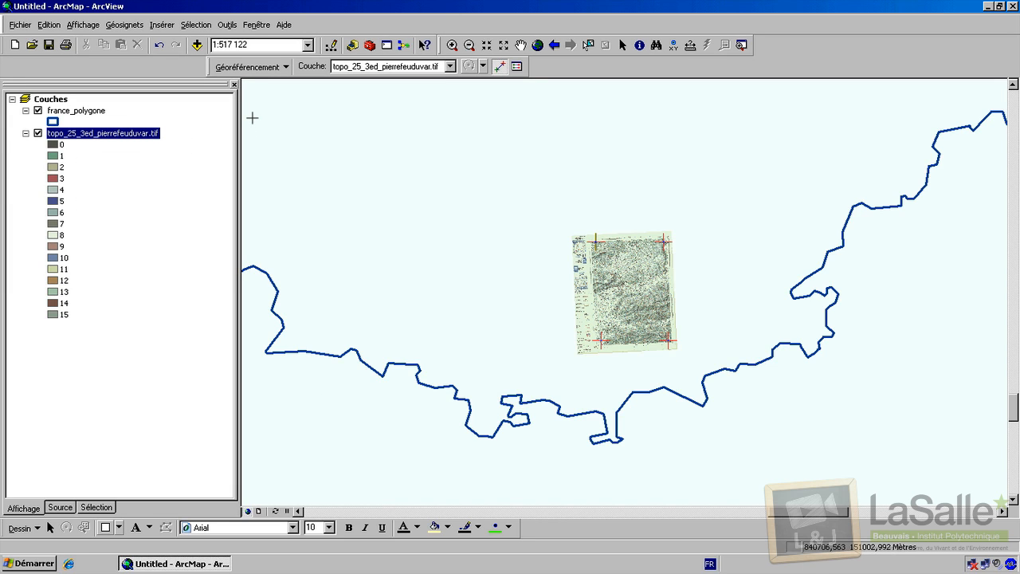
Step: Update the georeferencing of topo_25_3ed_pierrefeuduvar.tif to store the current transformation with the raster
right_click(61, 138)
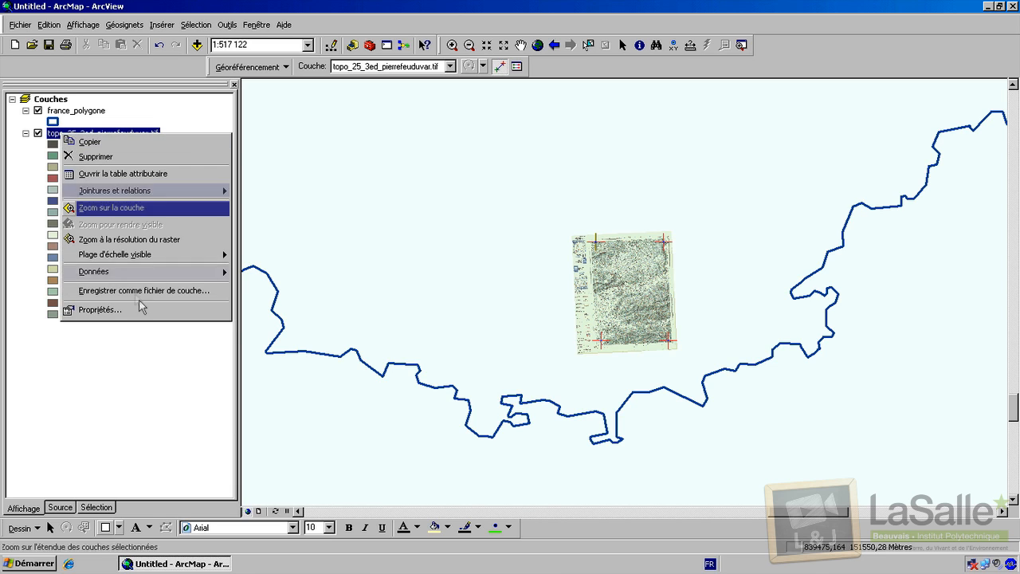
mouse_move(169, 273)
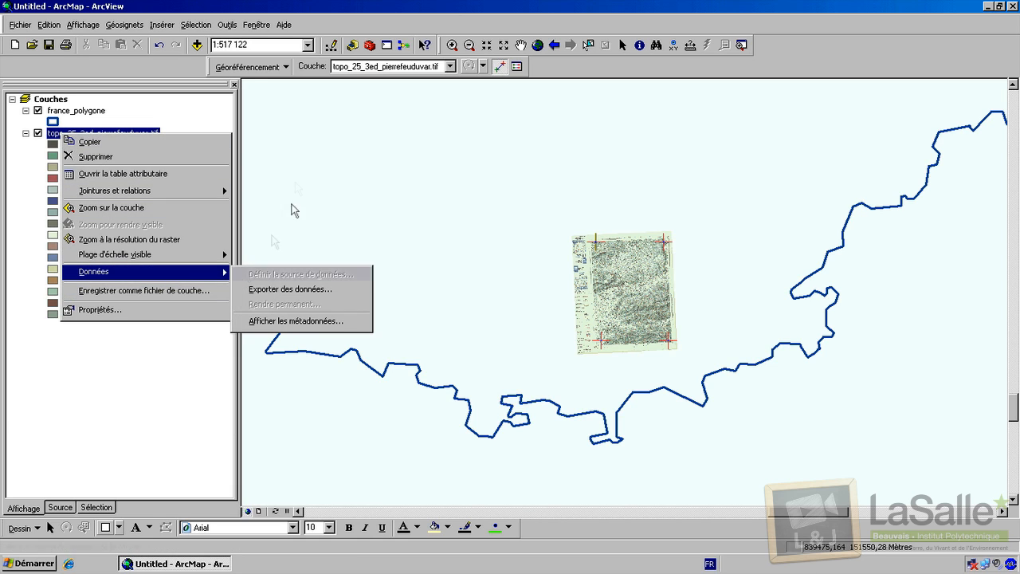
click(258, 68)
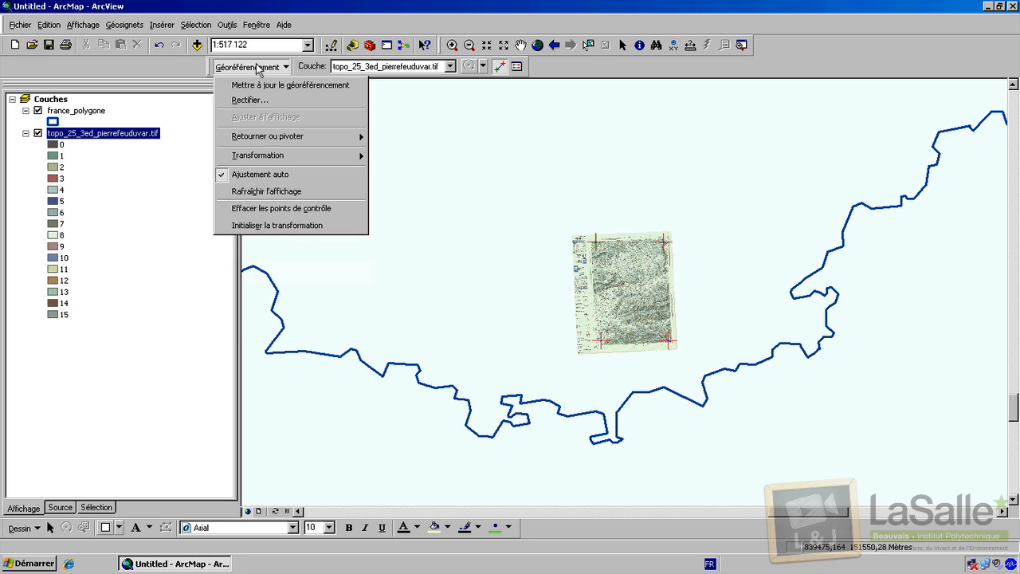
click(259, 84)
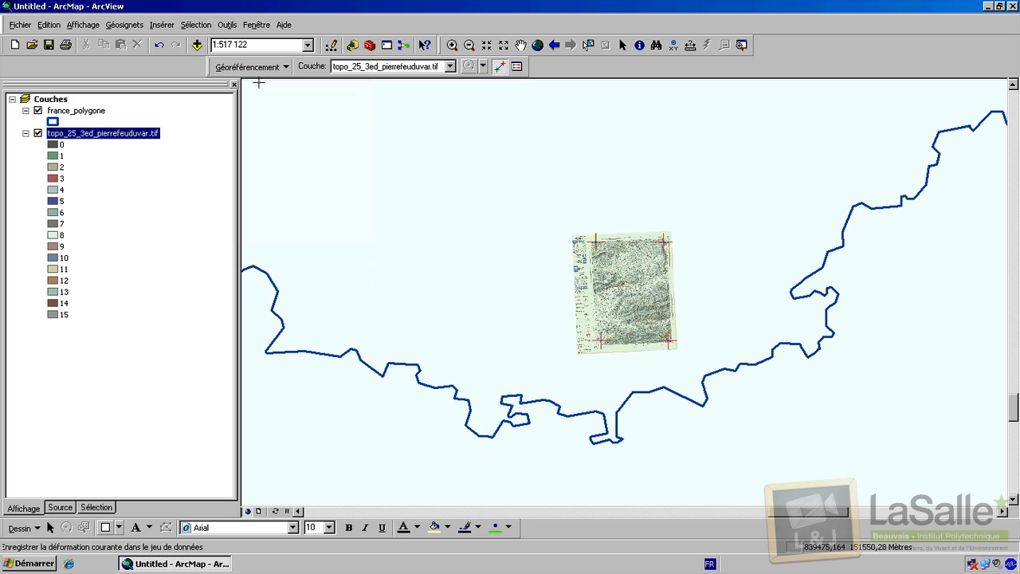